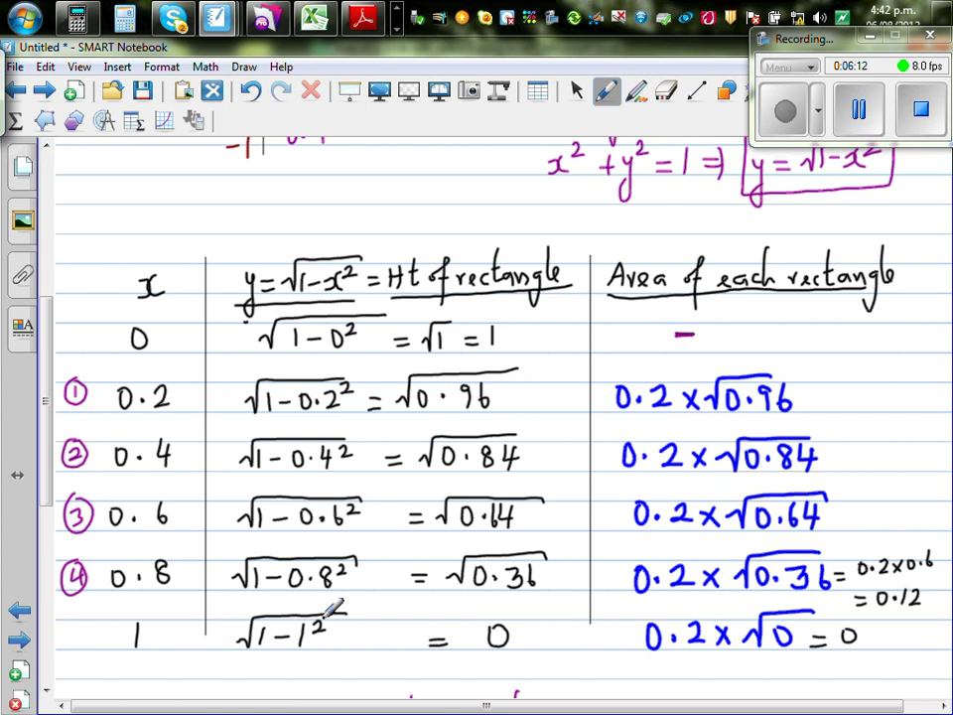
Underline the word "circle" and the factor 4 in the handwritten "Area of circle" calculation
mouse_move(47, 411)
mouse_down()
mouse_move(47, 370)
mouse_move(47, 410)
mouse_up()
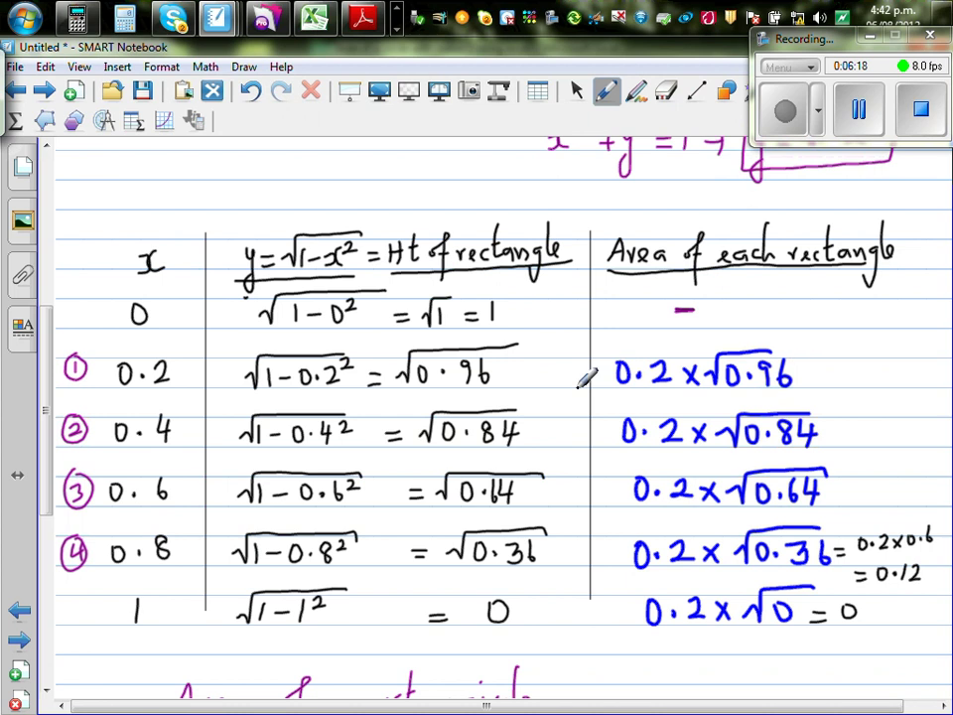
drag(47, 346, 46, 382)
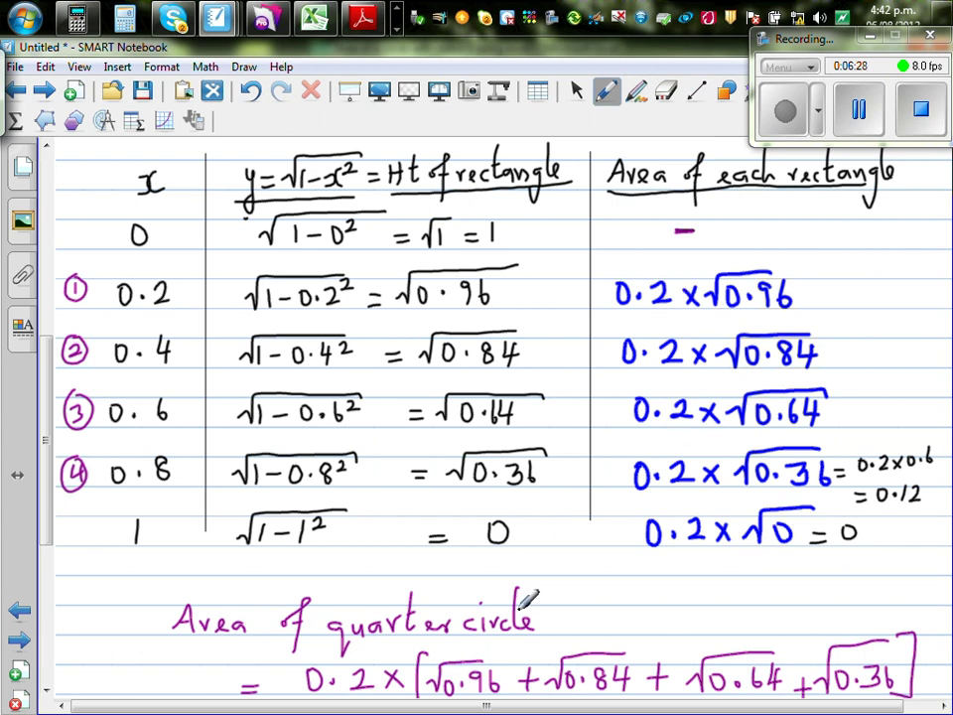
scroll(49, 318, down, 2)
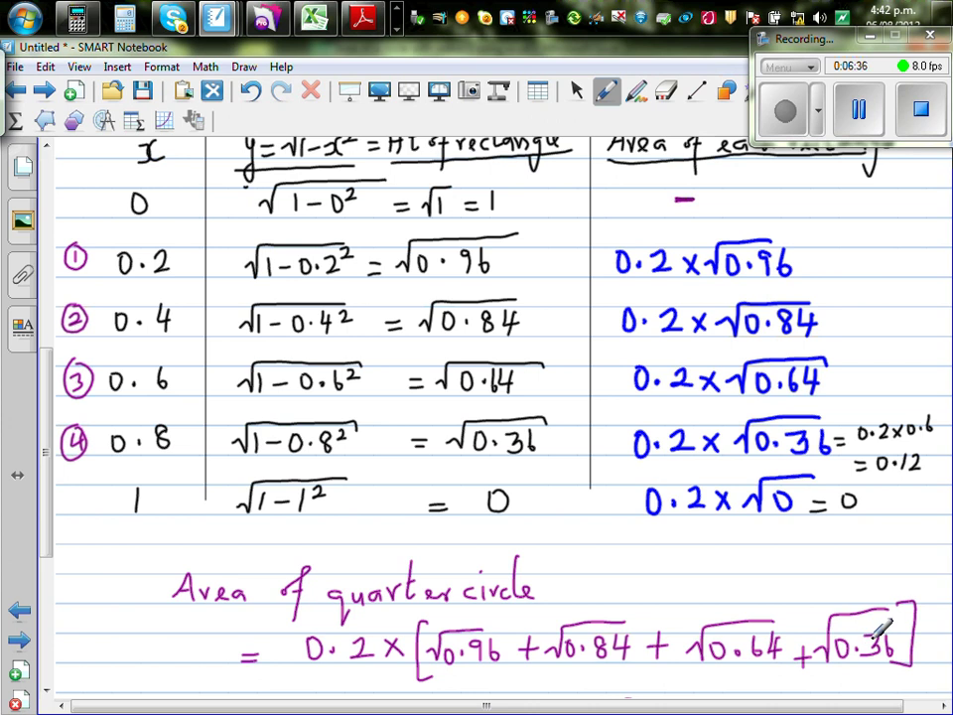
drag(43, 386, 54, 461)
drag(318, 571, 380, 566)
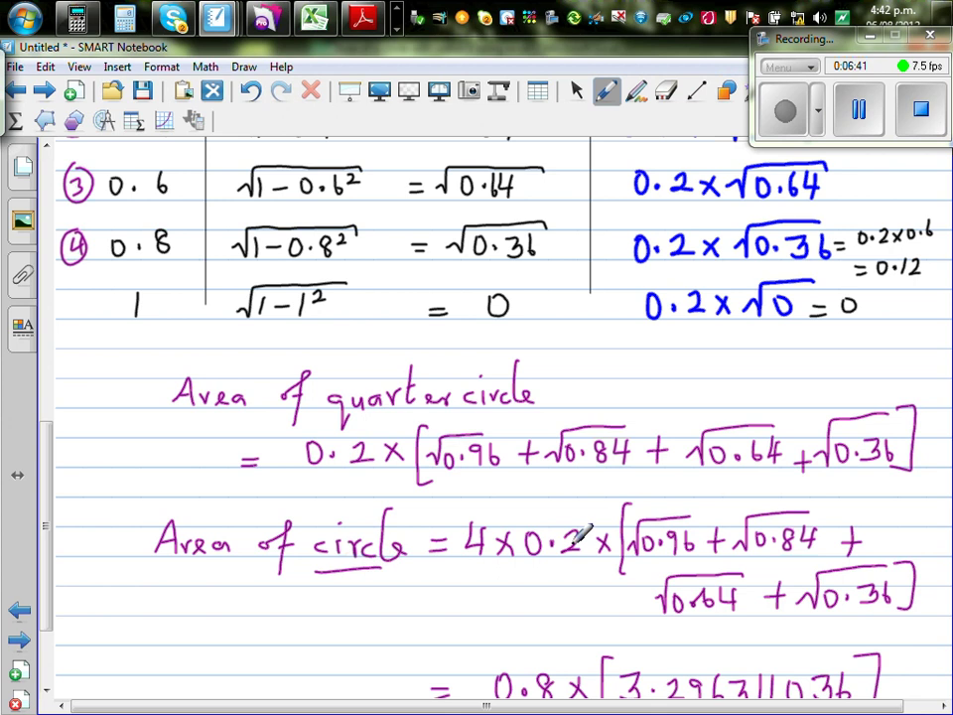
drag(475, 562, 491, 566)
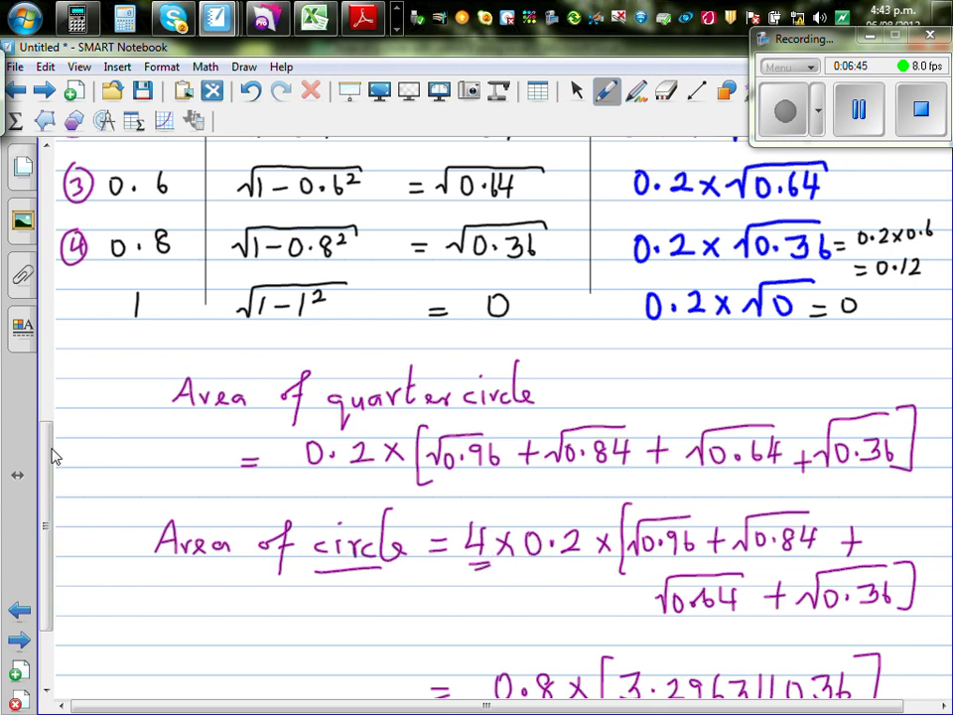
Draw a rectangular box around the final decimal result at the end of the circle area calculation
drag(53, 452, 59, 521)
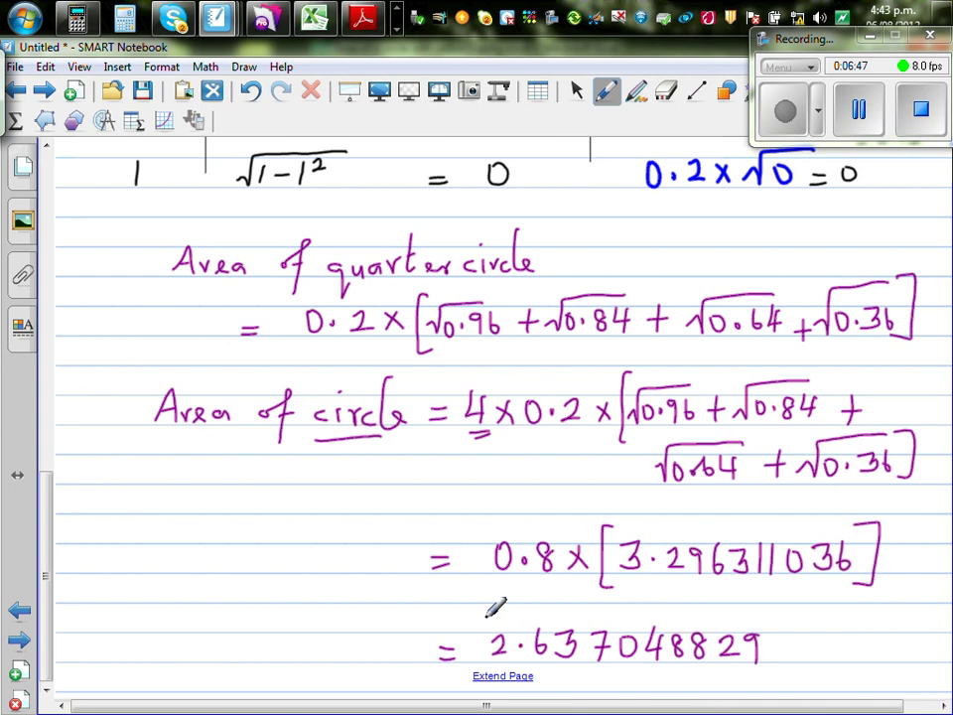
mouse_move(486, 618)
mouse_down()
mouse_move(487, 644)
mouse_move(527, 657)
mouse_move(755, 655)
mouse_move(761, 636)
mouse_move(727, 608)
mouse_move(489, 612)
mouse_up()
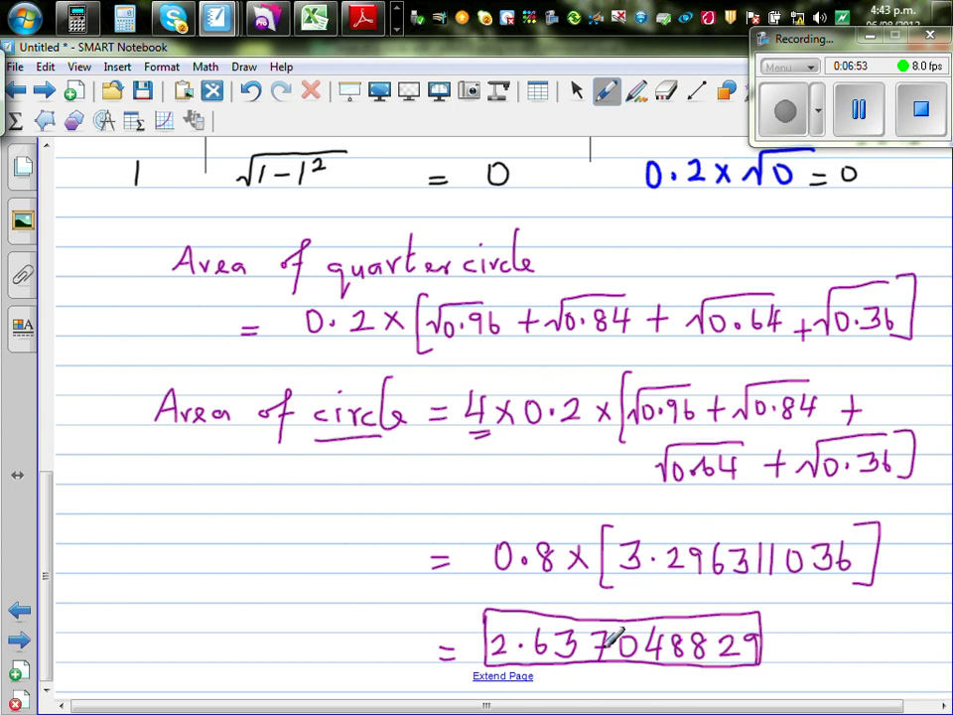
drag(45, 517, 37, 191)
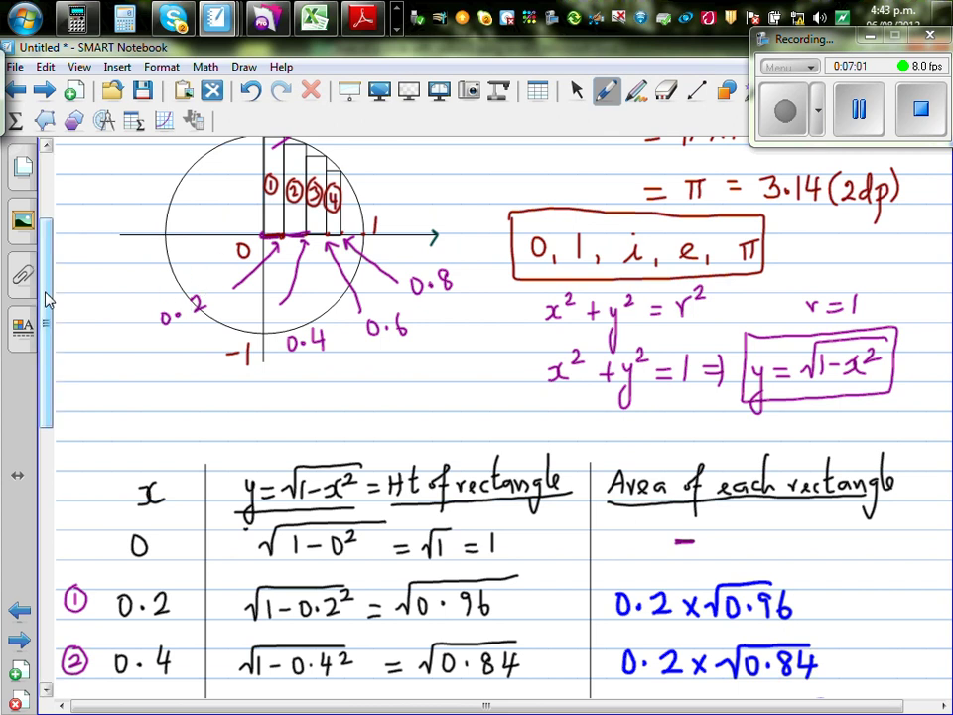
drag(45, 298, 92, 590)
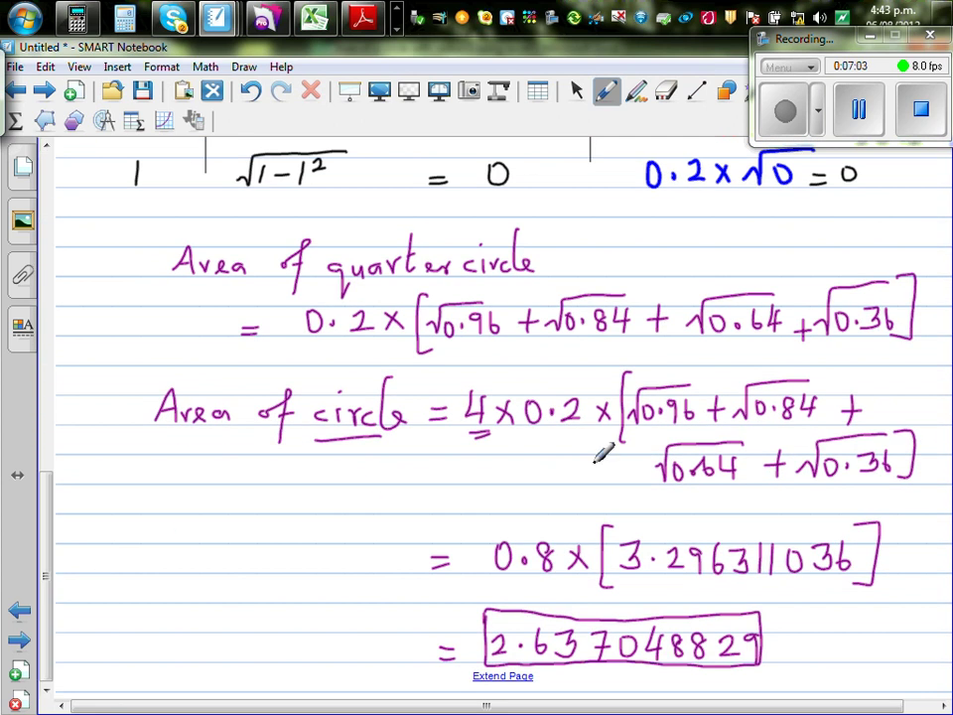
Switch to the Excel workbook and examine the x coordinate formulas in cells B2 and B3
click(234, 16)
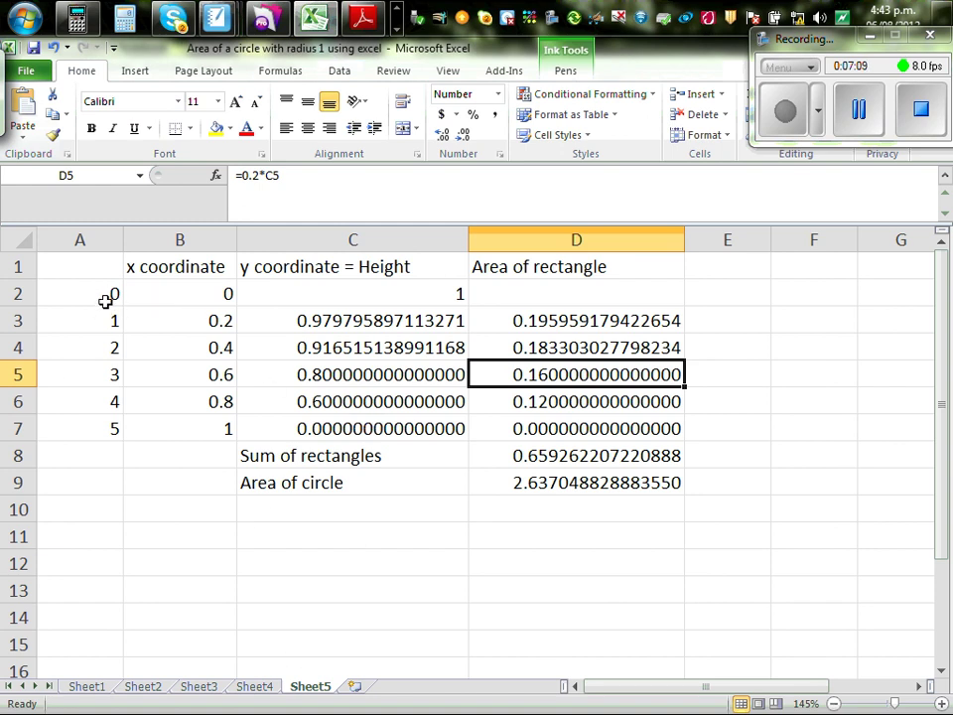
click(208, 296)
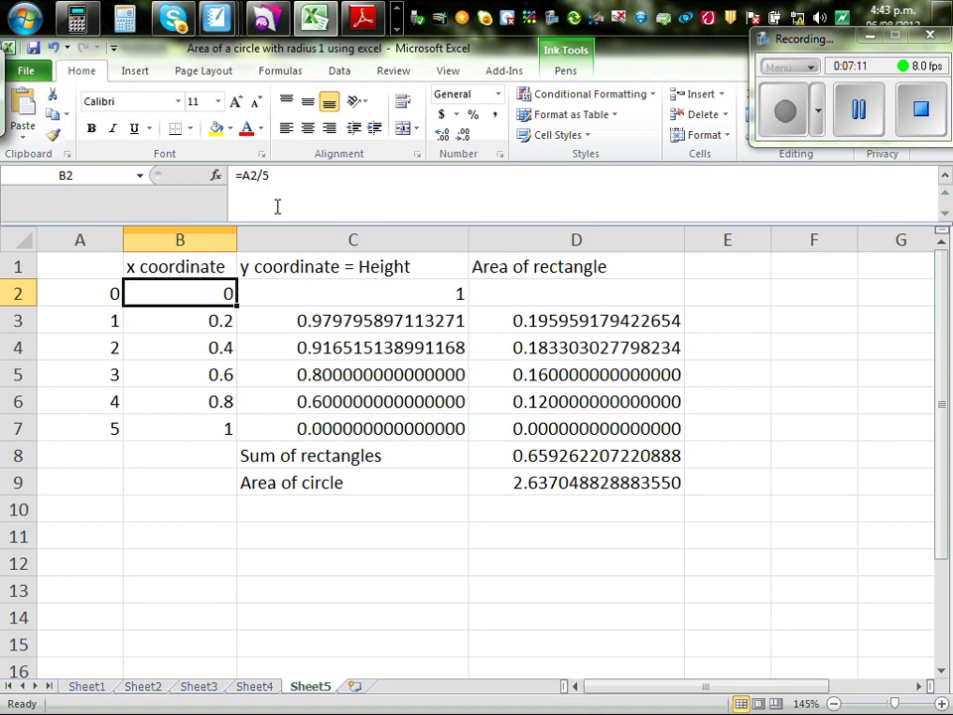
click(276, 175)
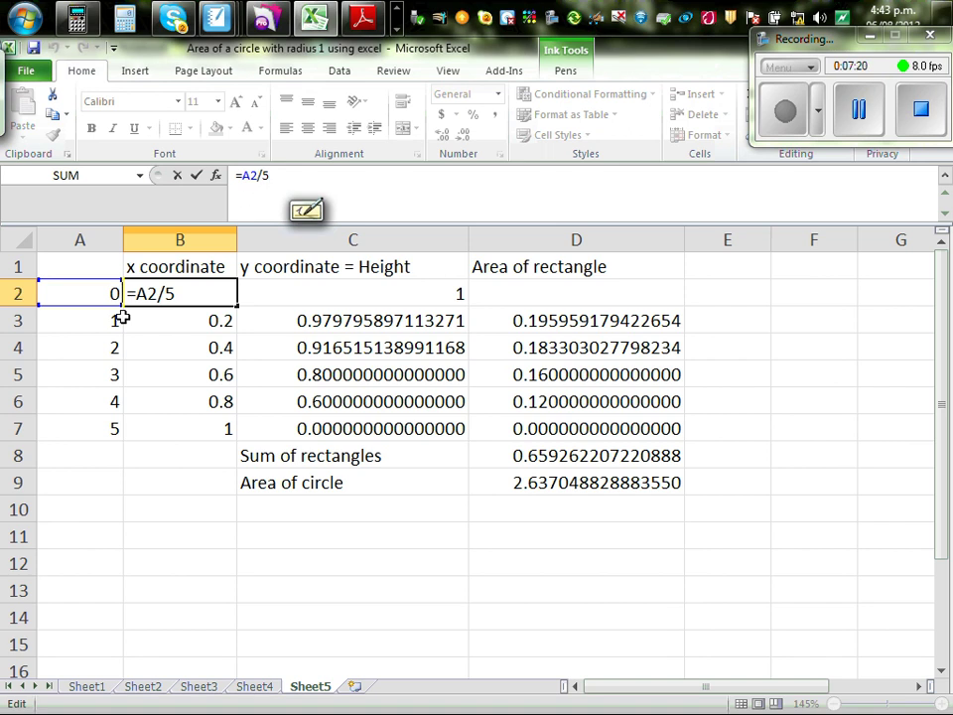
key(Return)
click(279, 177)
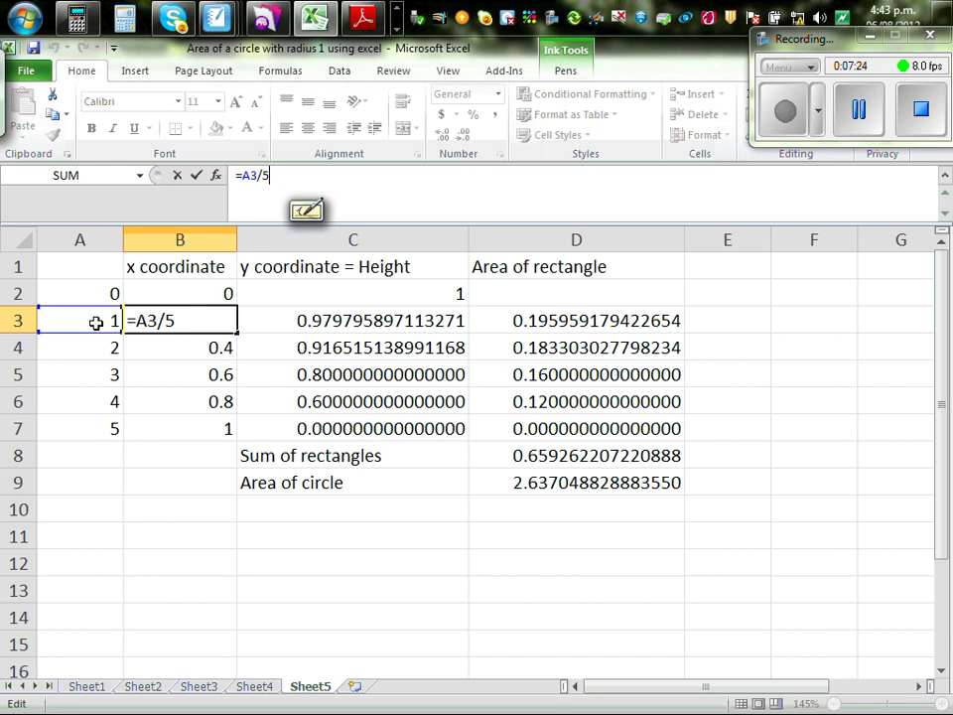
click(170, 507)
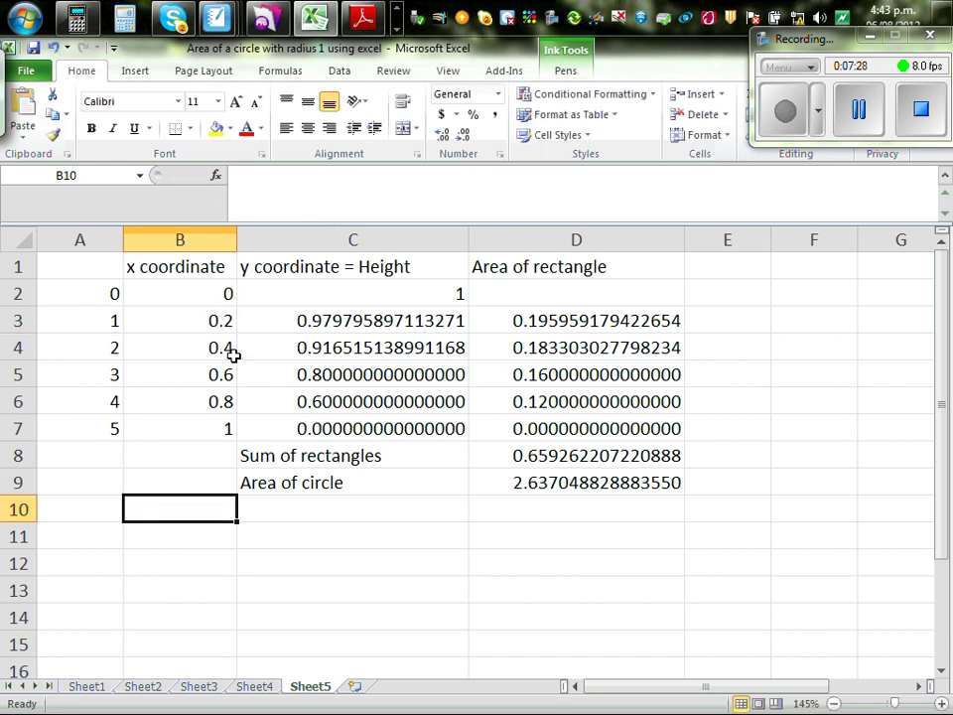
Examine the square root formula for the rectangle height in cell C3, leaving it unedited
click(594, 294)
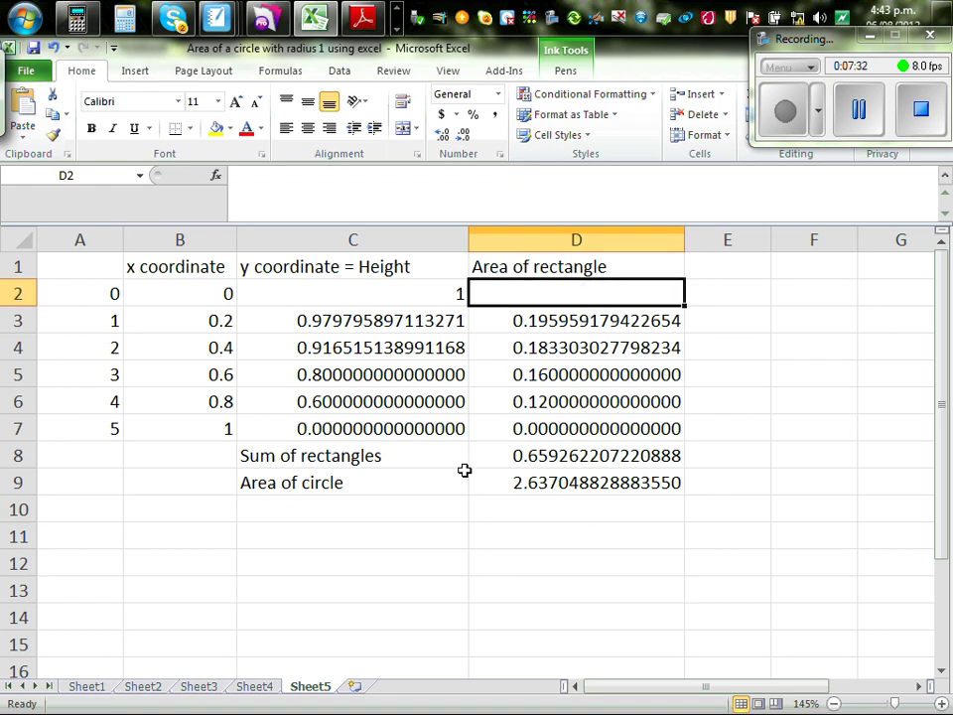
click(325, 323)
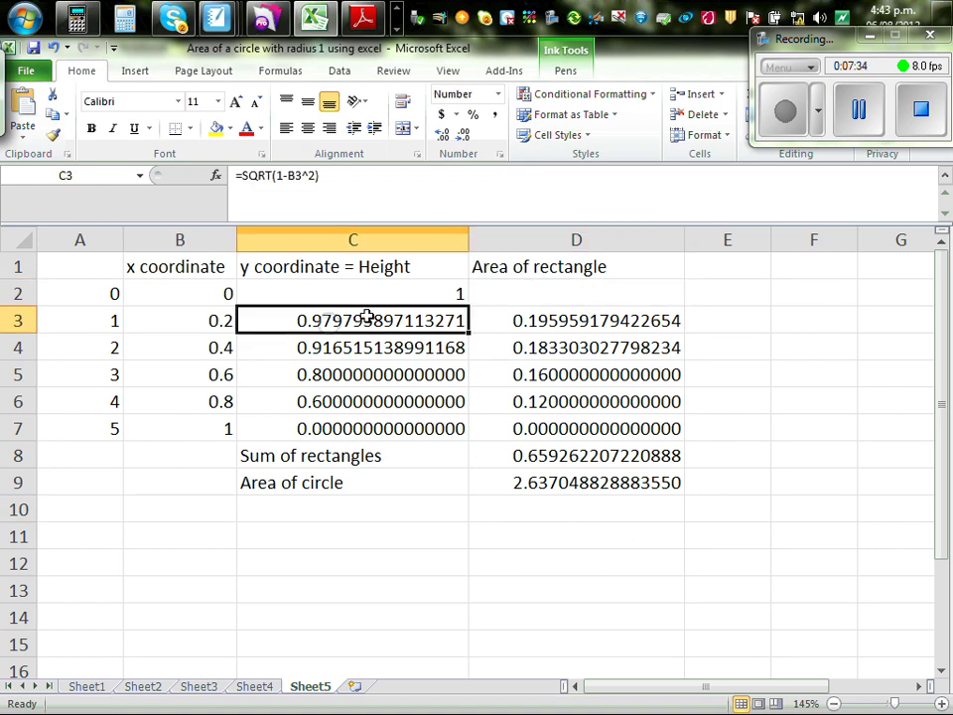
click(322, 175)
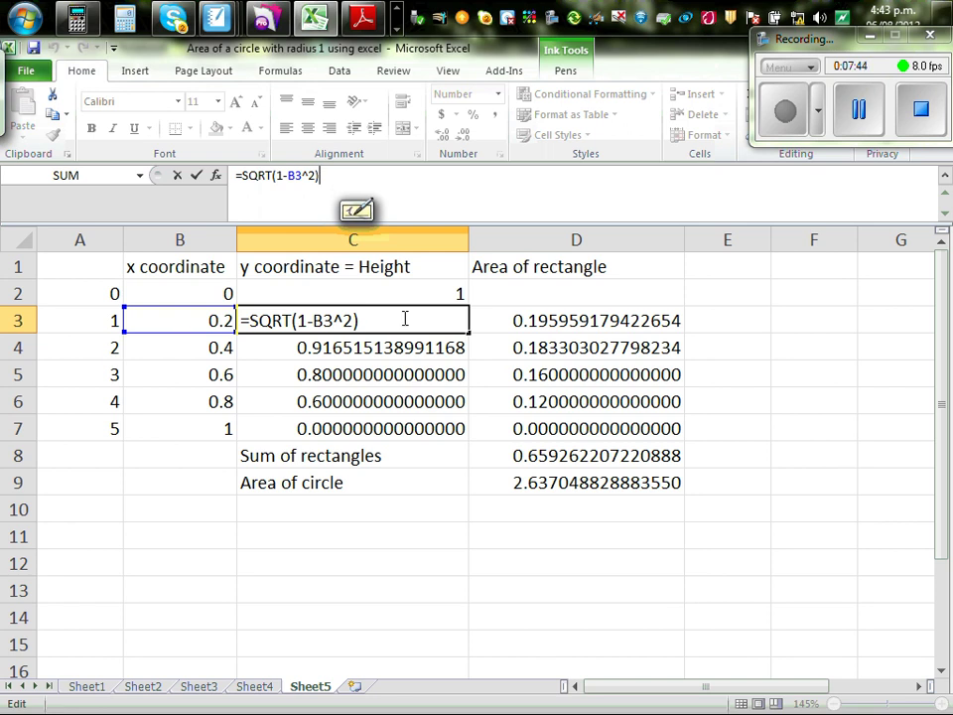
click(834, 377)
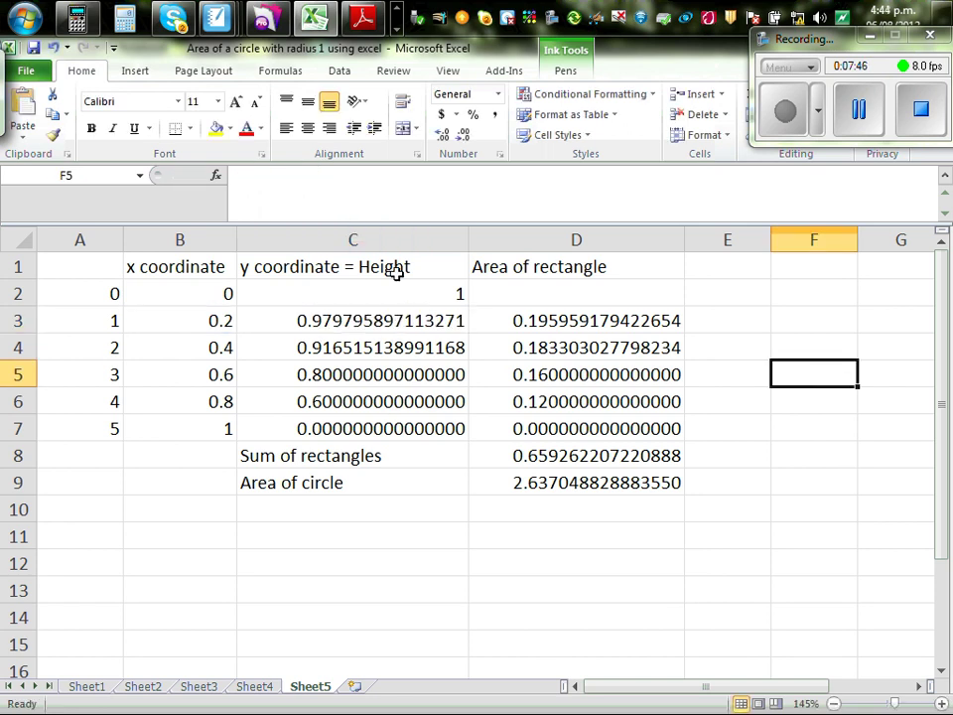
Examine the rectangle area formulas in cells D3 through D7, one after another
click(642, 320)
click(283, 177)
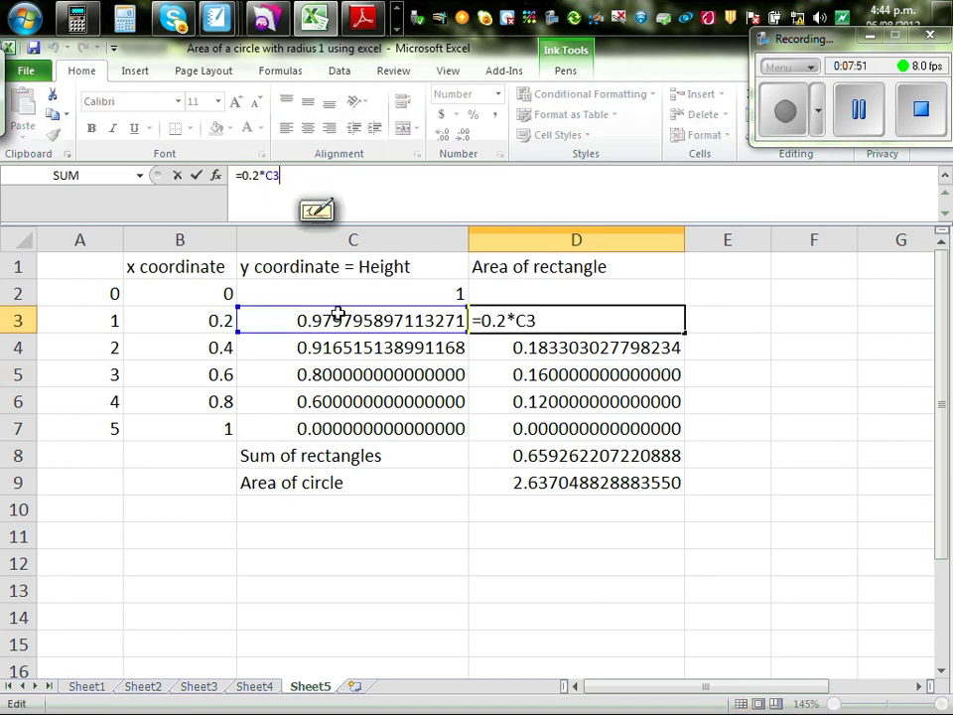
click(792, 367)
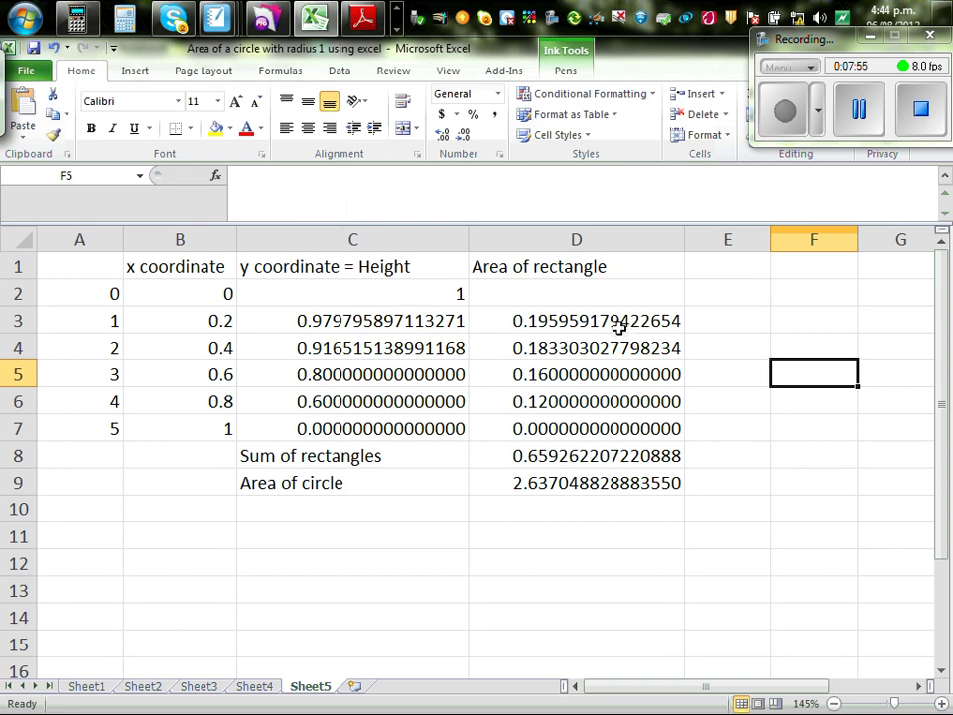
click(660, 325)
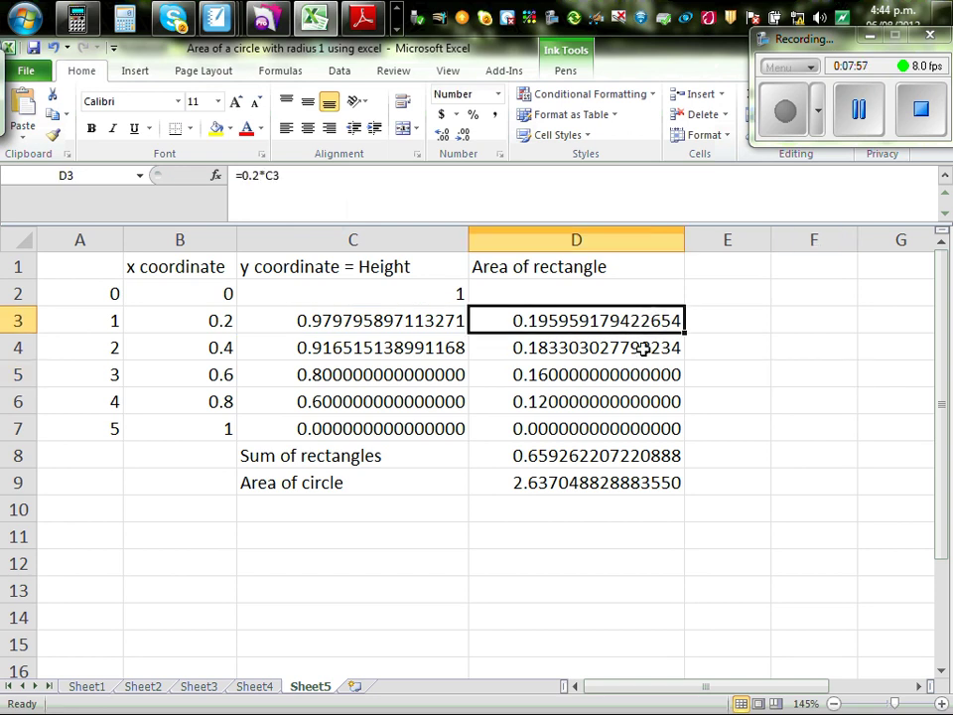
click(640, 349)
click(630, 377)
click(617, 402)
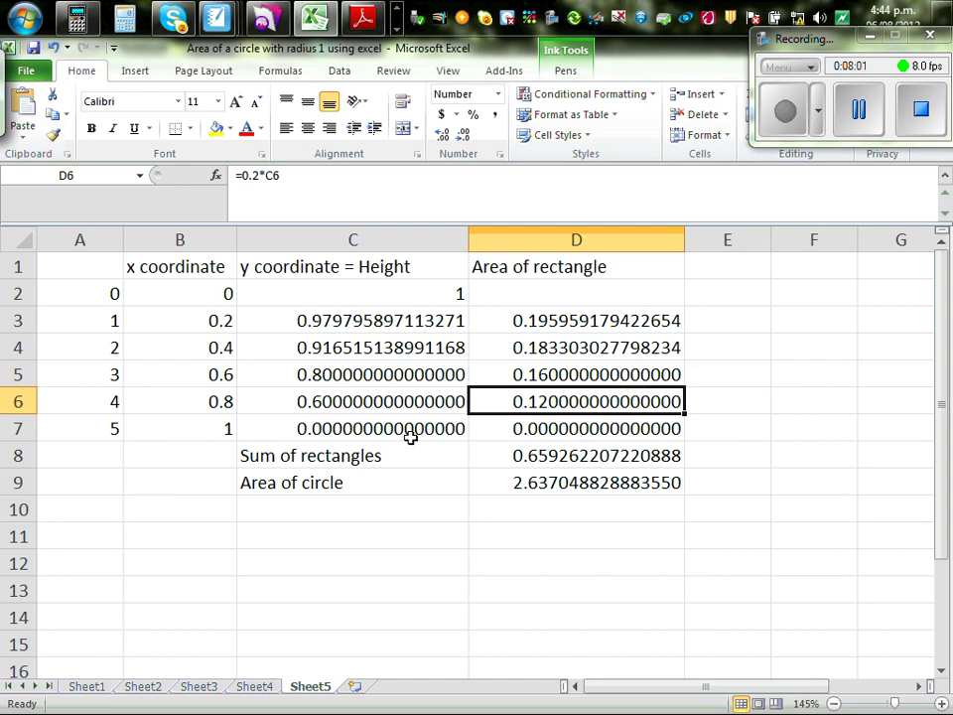
click(593, 428)
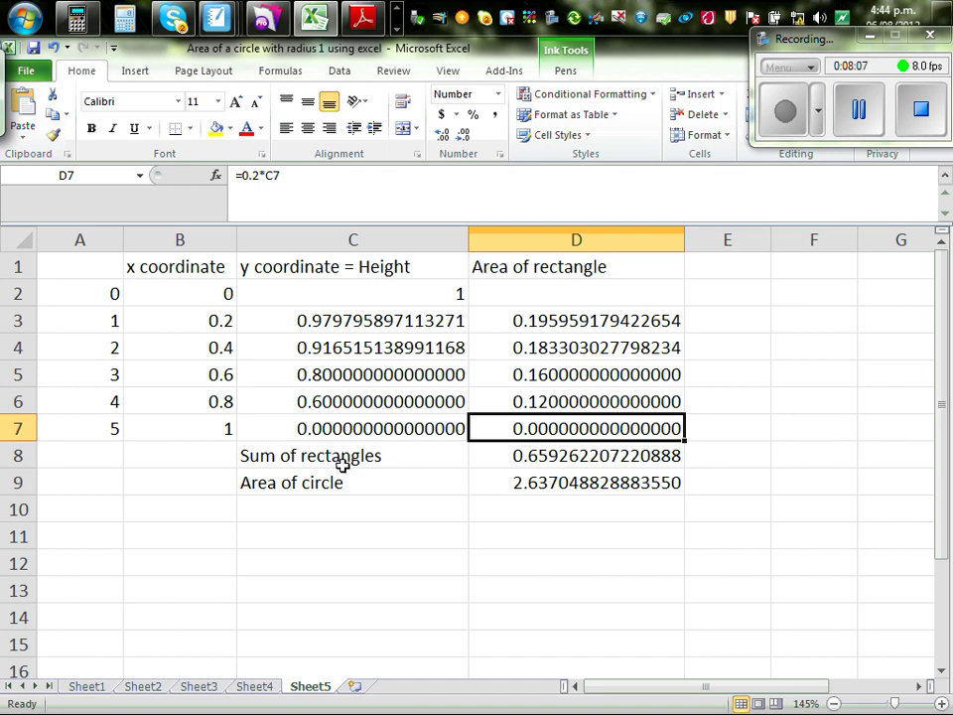
Examine the formulas for the sum of rectangles in D8 and the area of circle in D9
click(612, 455)
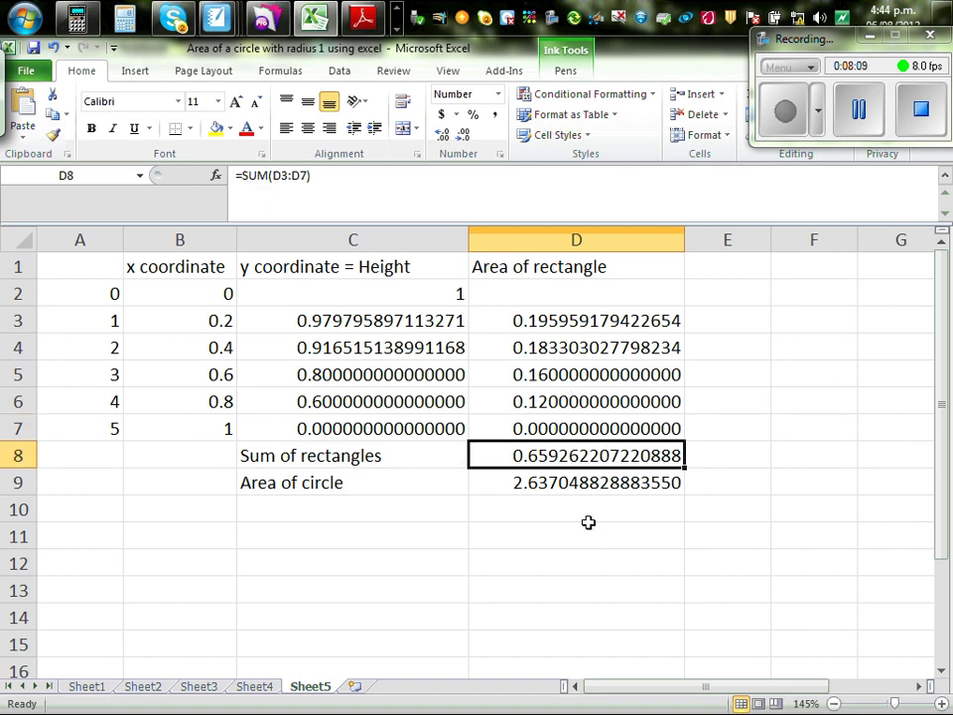
click(285, 483)
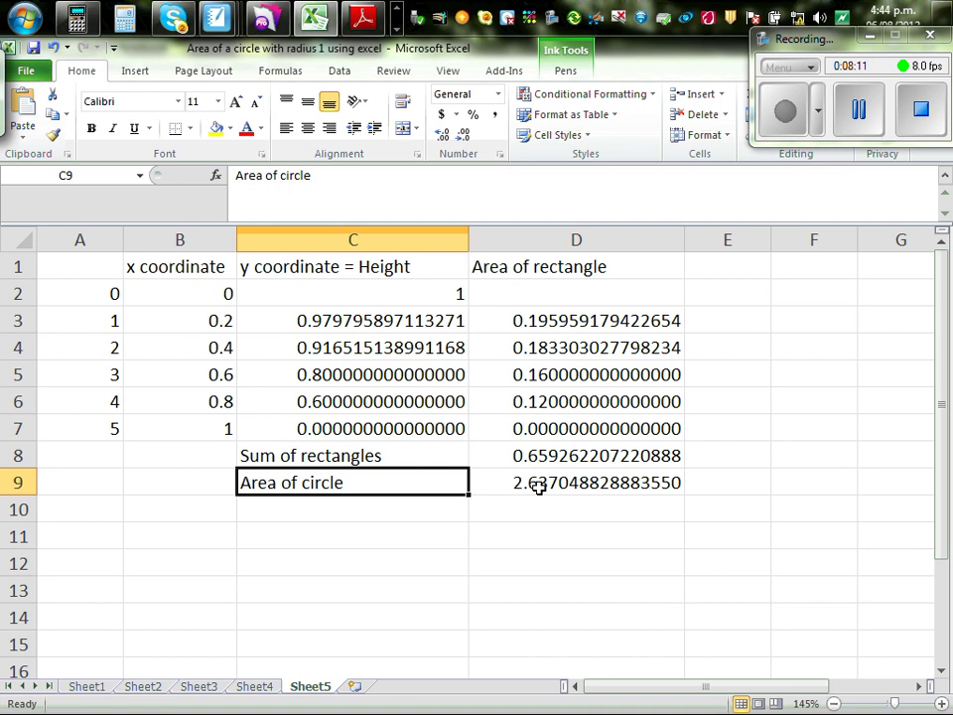
click(538, 486)
click(283, 177)
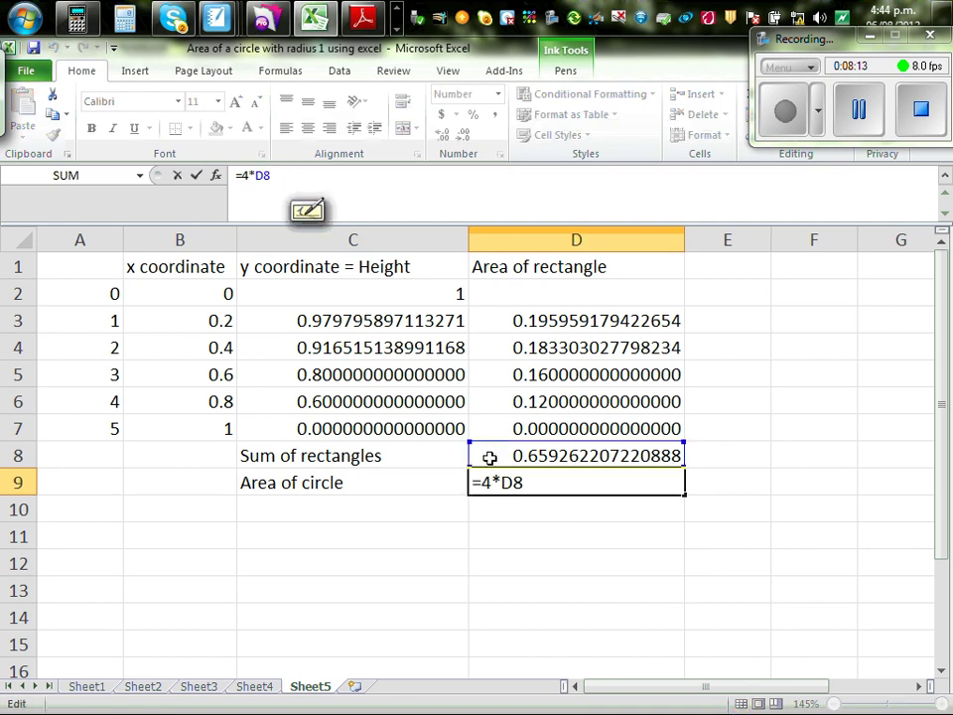
click(734, 480)
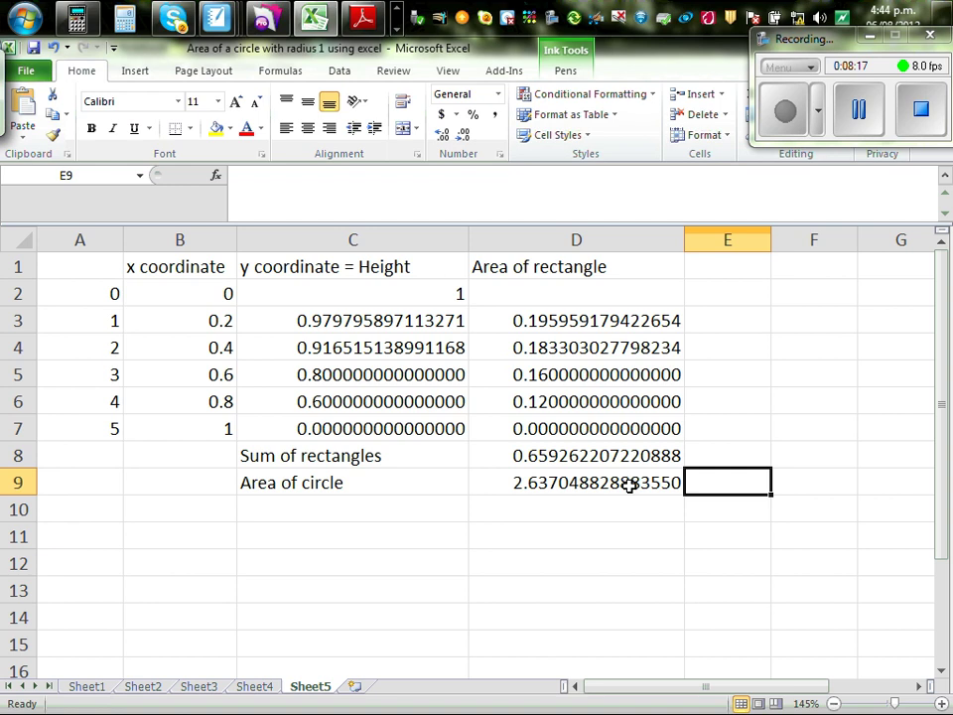
click(630, 486)
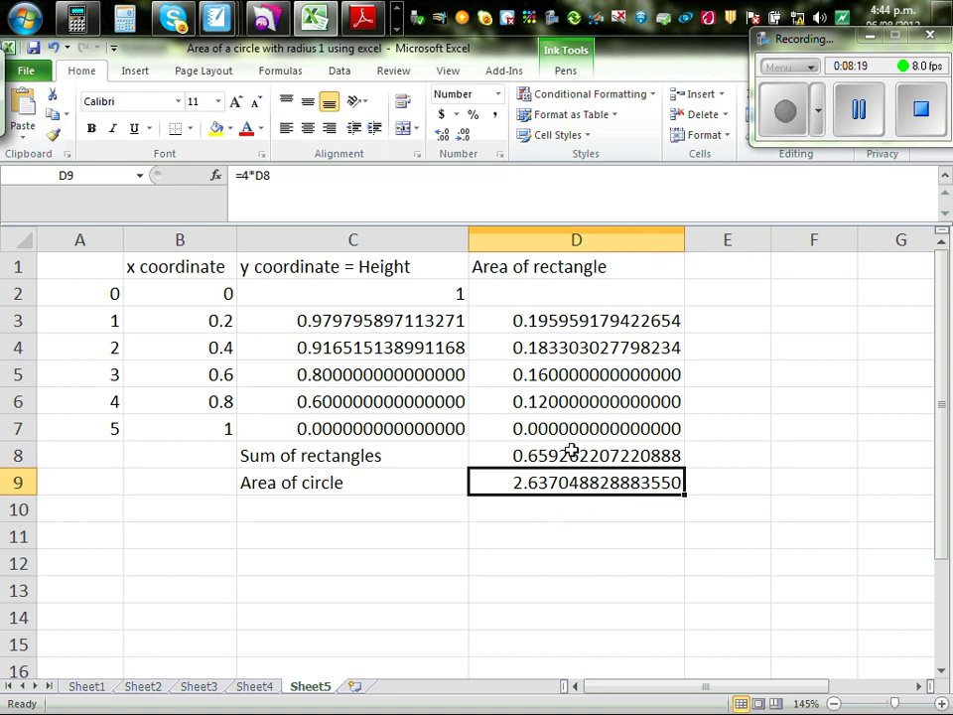
Switch back to SMART Notebook, go to the next page and examine its table and circle diagram for rectangles of width 0.1
mouse_move(217, 17)
click(139, 164)
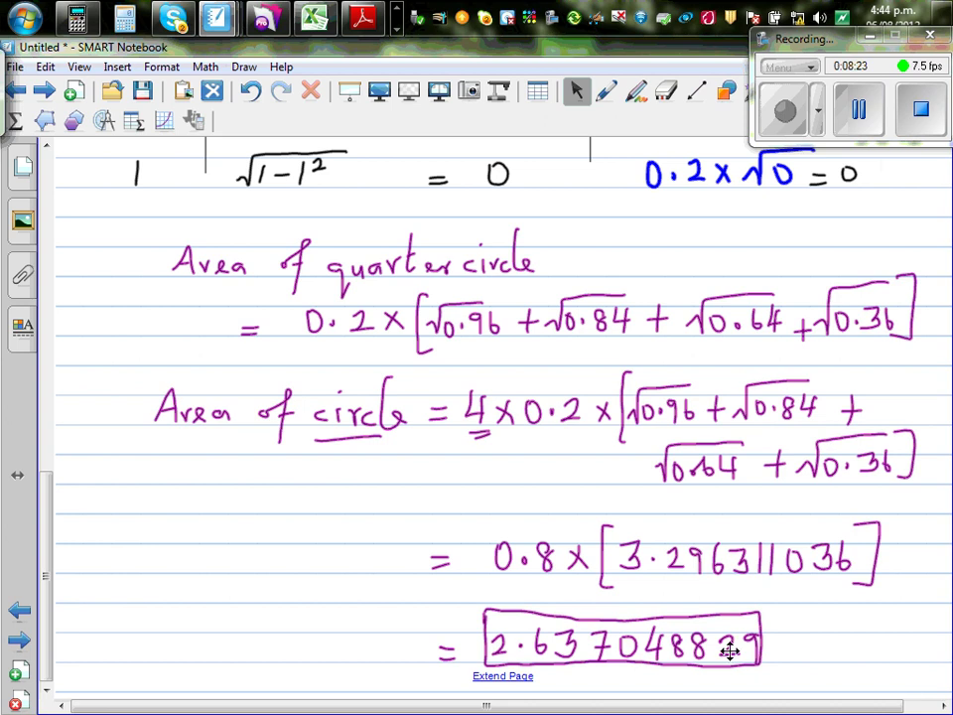
click(28, 640)
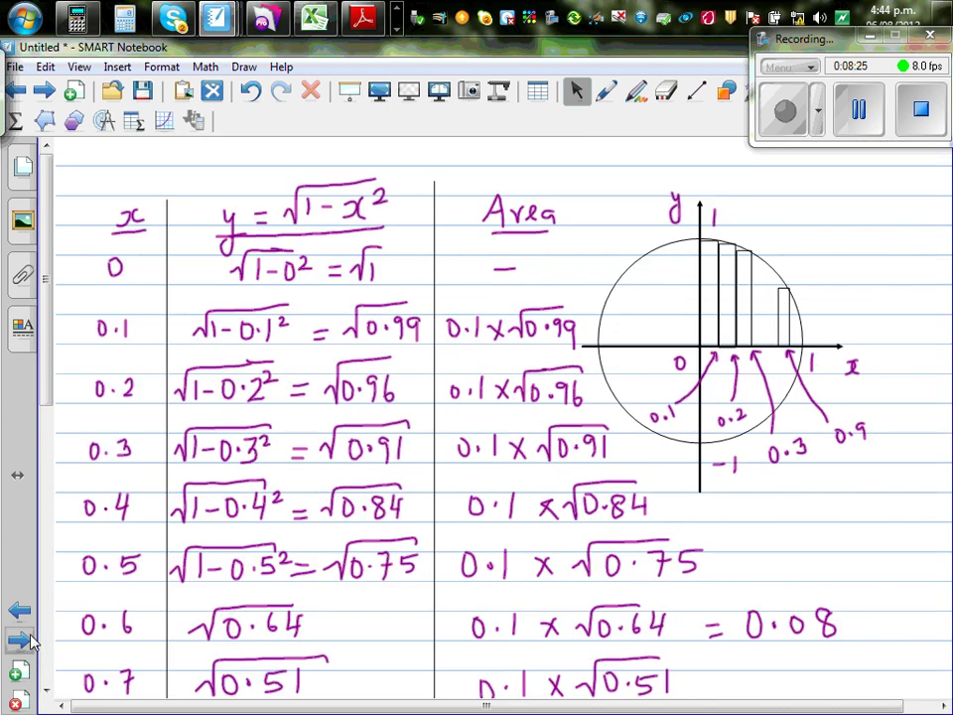
mouse_move(47, 315)
mouse_down()
mouse_move(49, 333)
mouse_move(48, 316)
mouse_up()
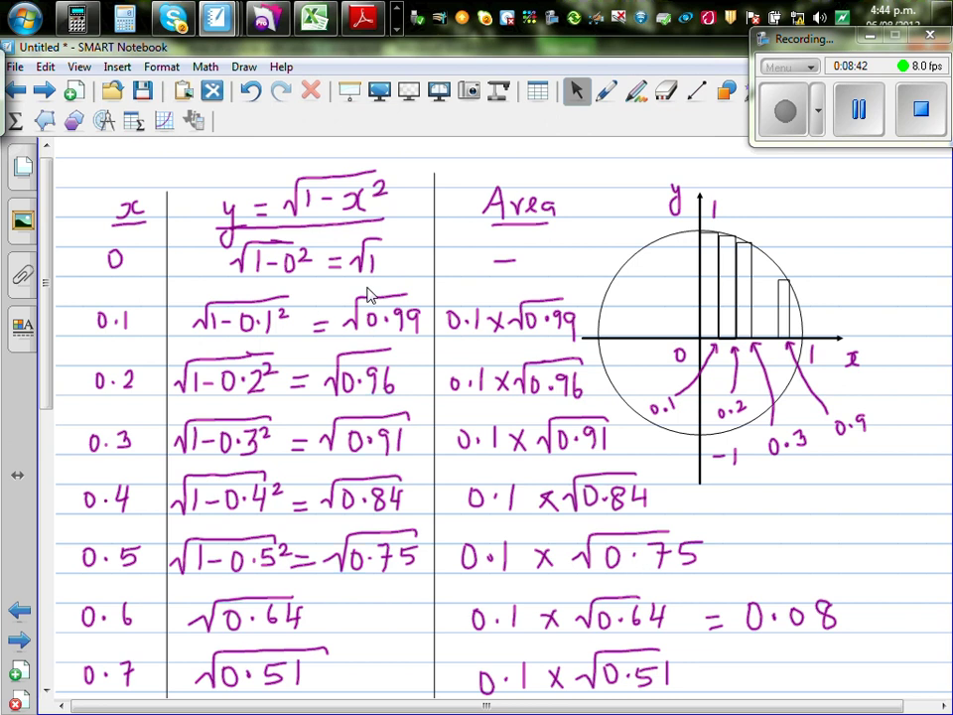
mouse_move(43, 316)
mouse_down()
mouse_move(46, 306)
mouse_move(50, 338)
mouse_move(47, 326)
mouse_up()
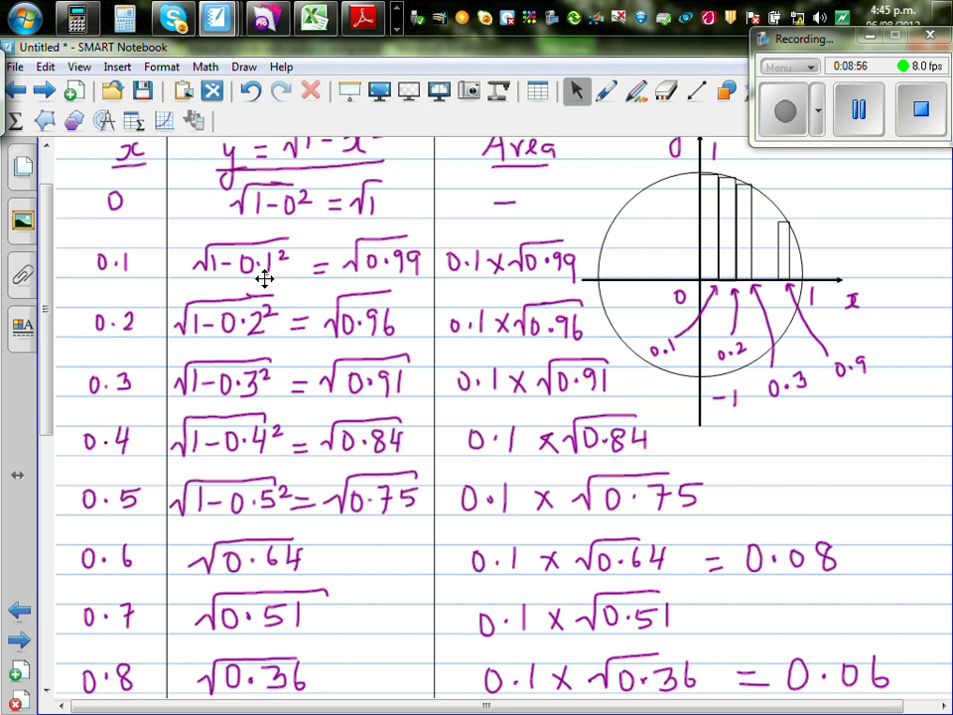
click(390, 256)
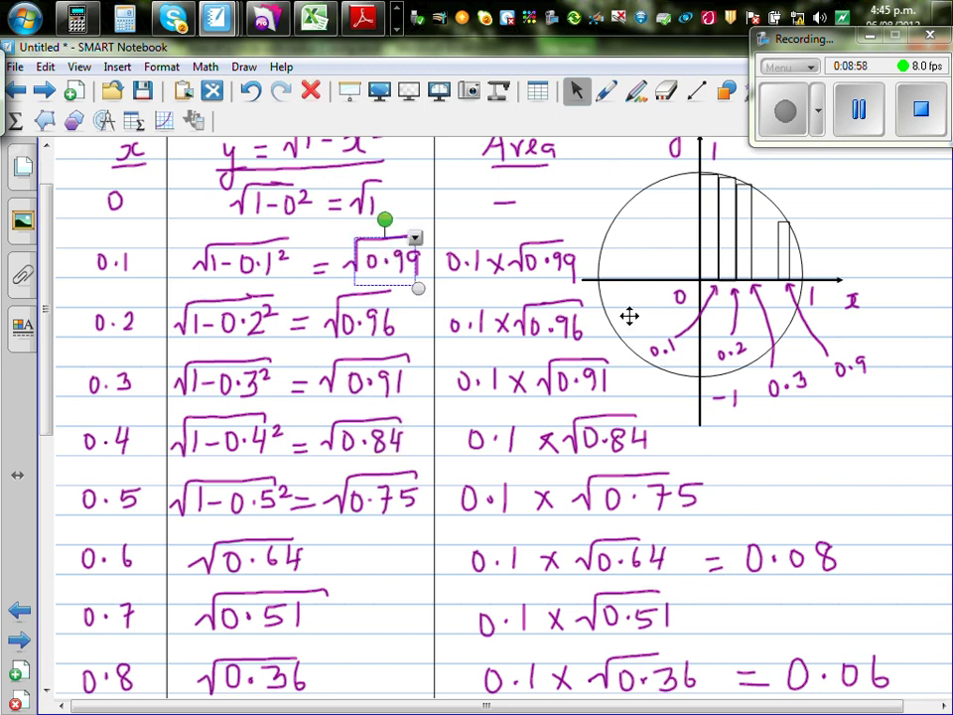
click(938, 384)
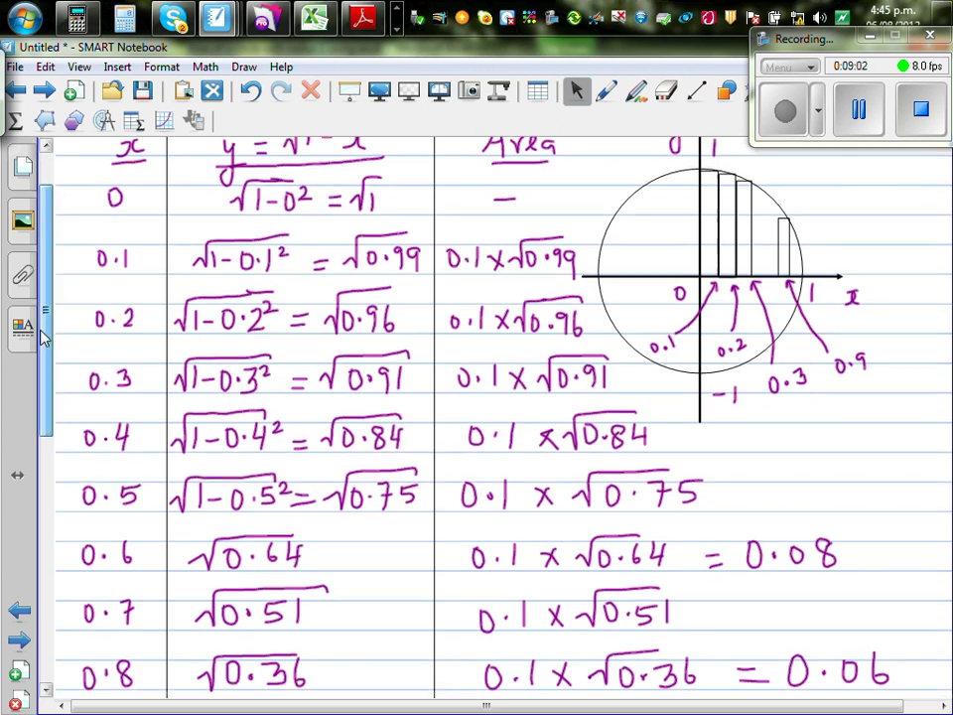
scroll(44, 316, up, 1)
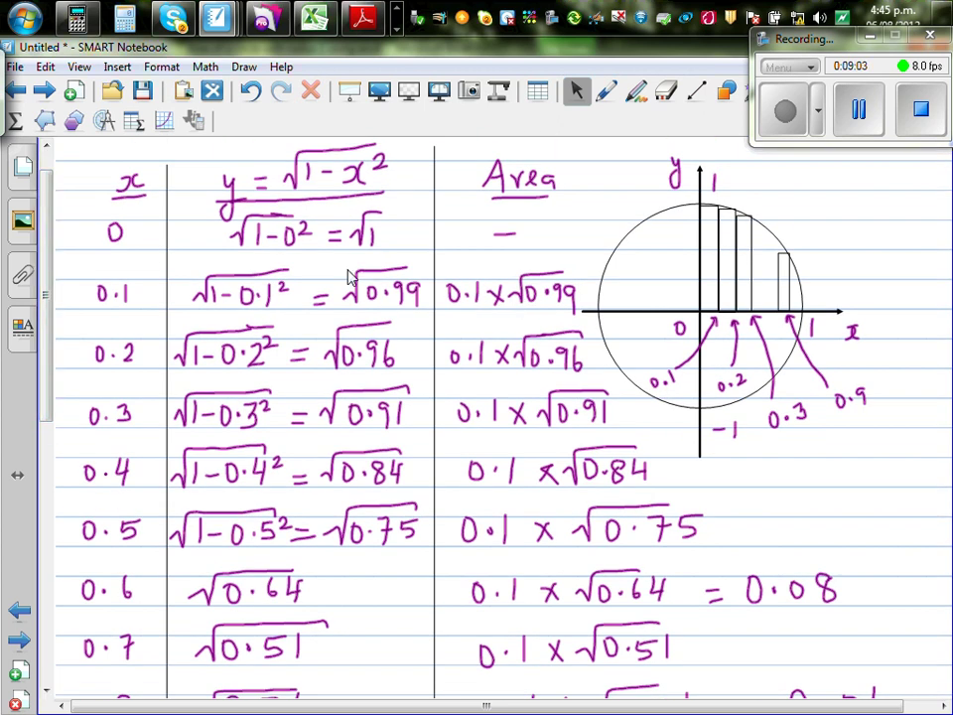
Examine the table for rectangles of width 0.1, down to its sum and the resulting area of the circle
click(469, 359)
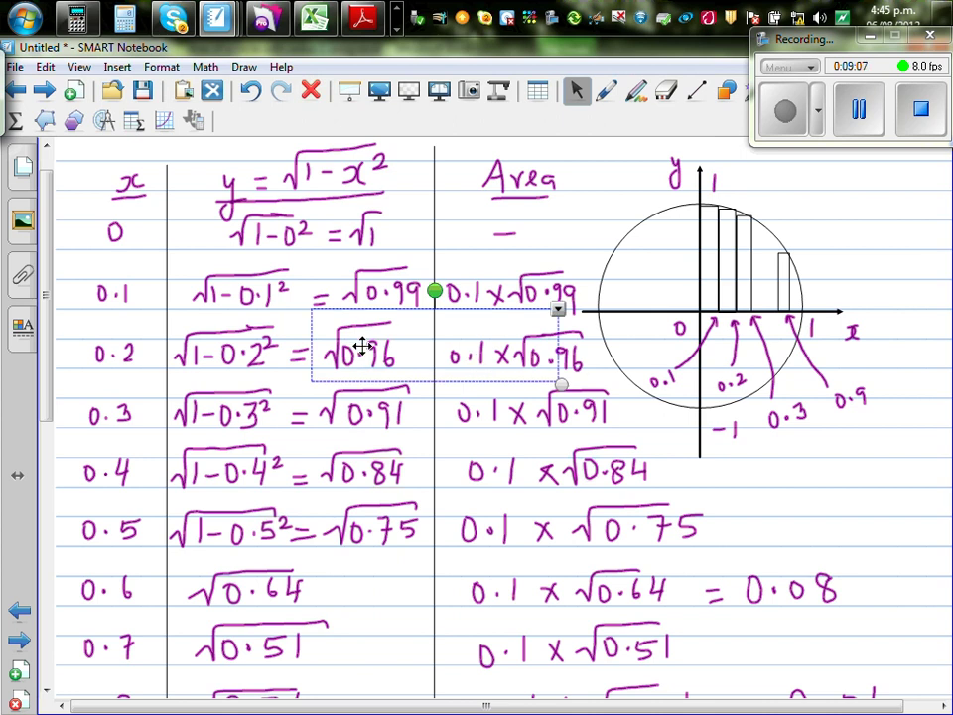
click(830, 458)
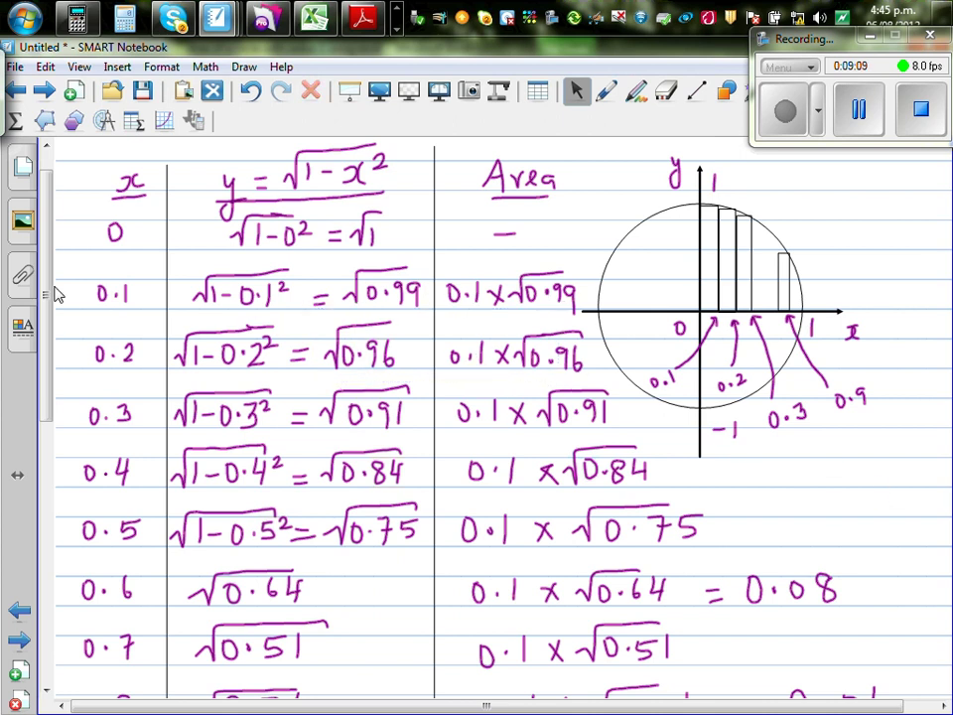
drag(47, 296, 85, 519)
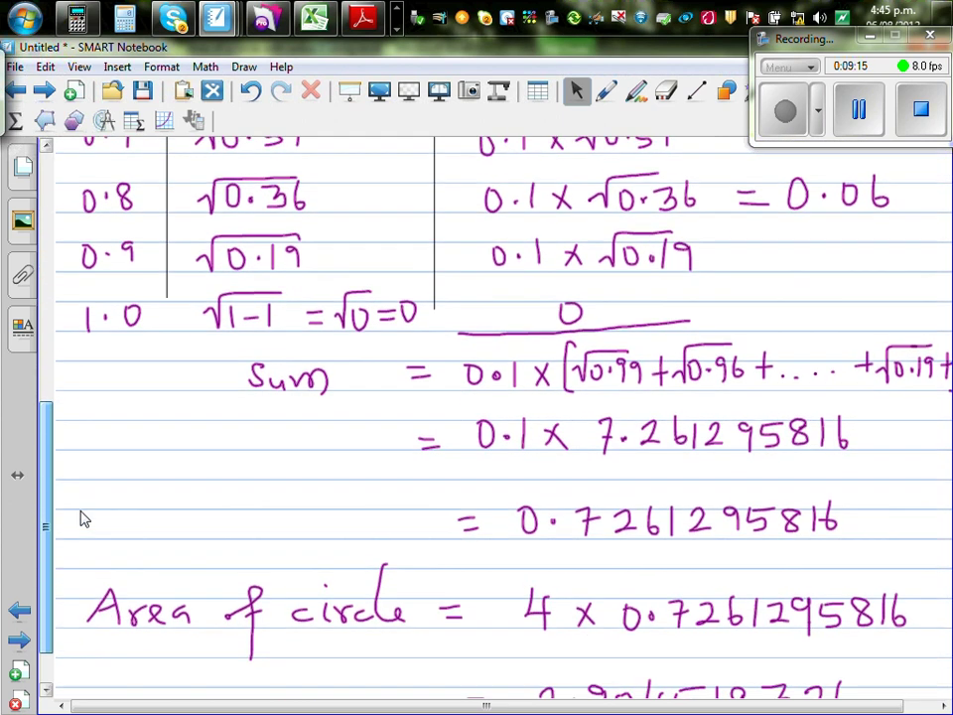
click(629, 524)
click(783, 526)
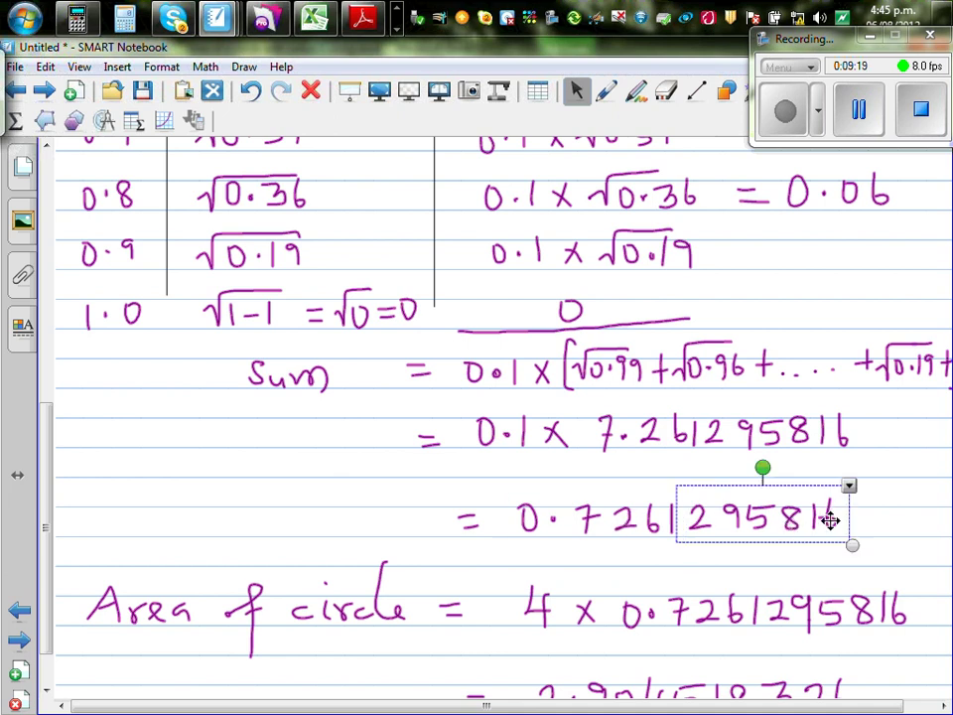
scroll(312, 639, down, 2)
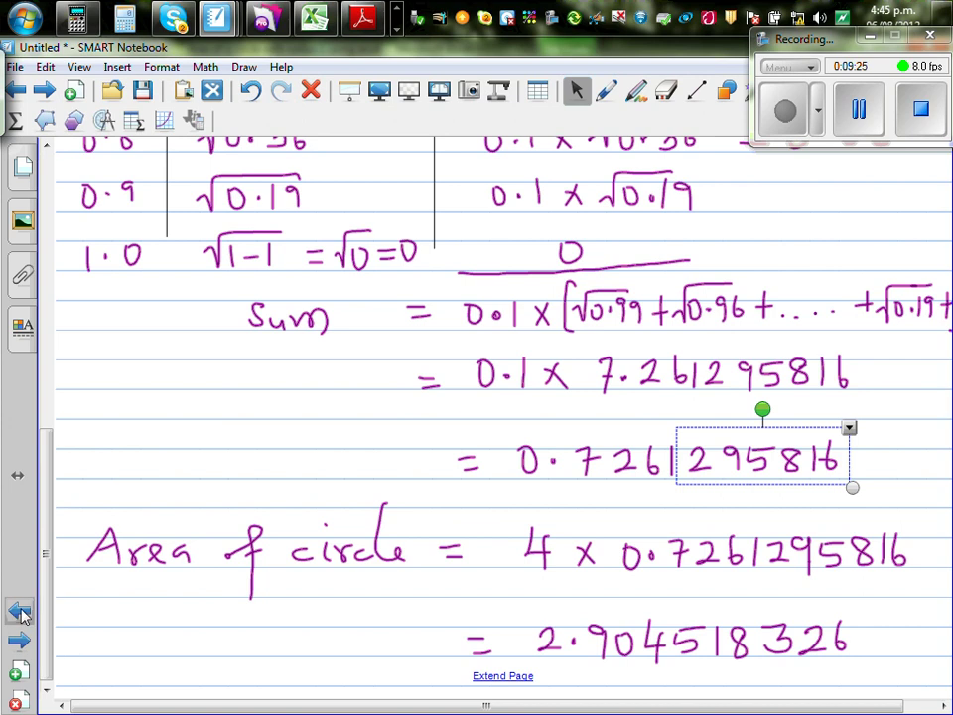
Go back one page to review the area calculation for rectangles of width 0.2, and return to the 0.1 page
click(20, 613)
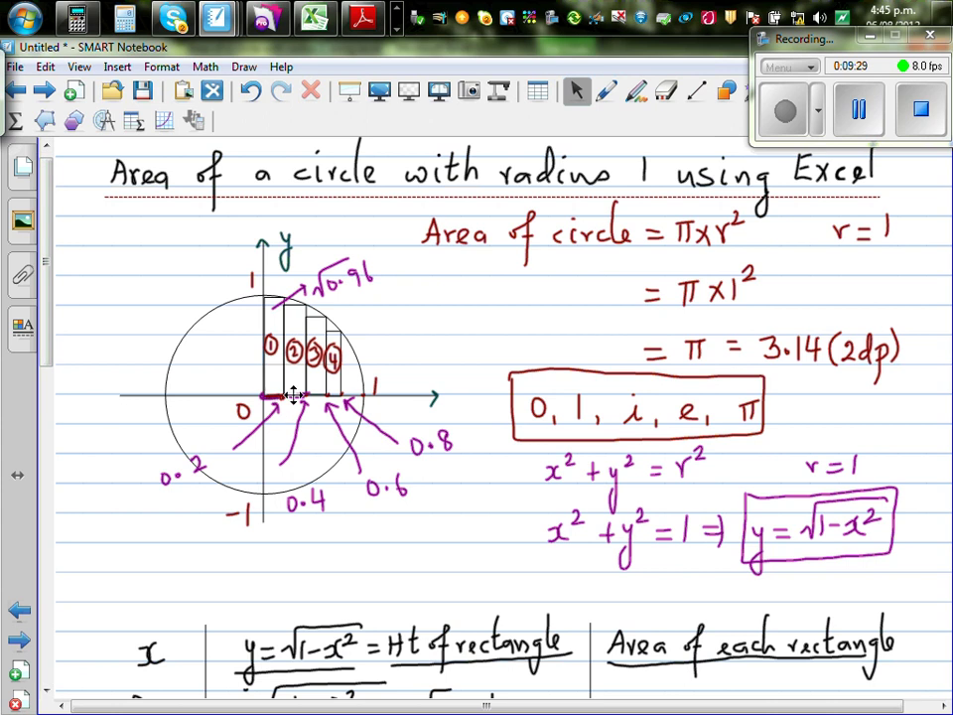
scroll(76, 564, down, 15)
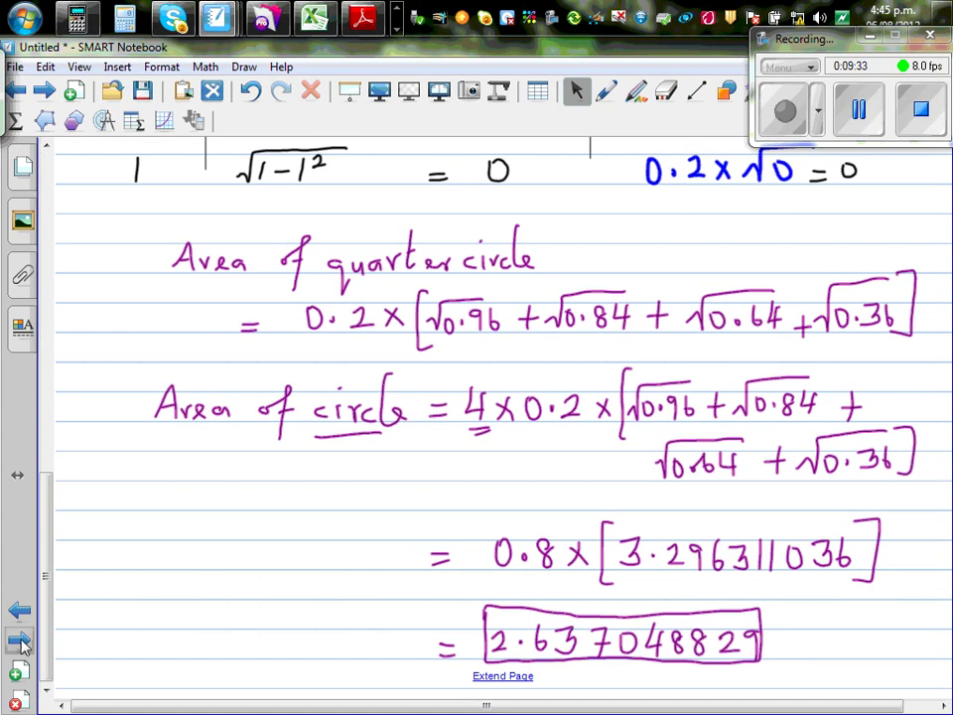
drag(41, 627, 65, 577)
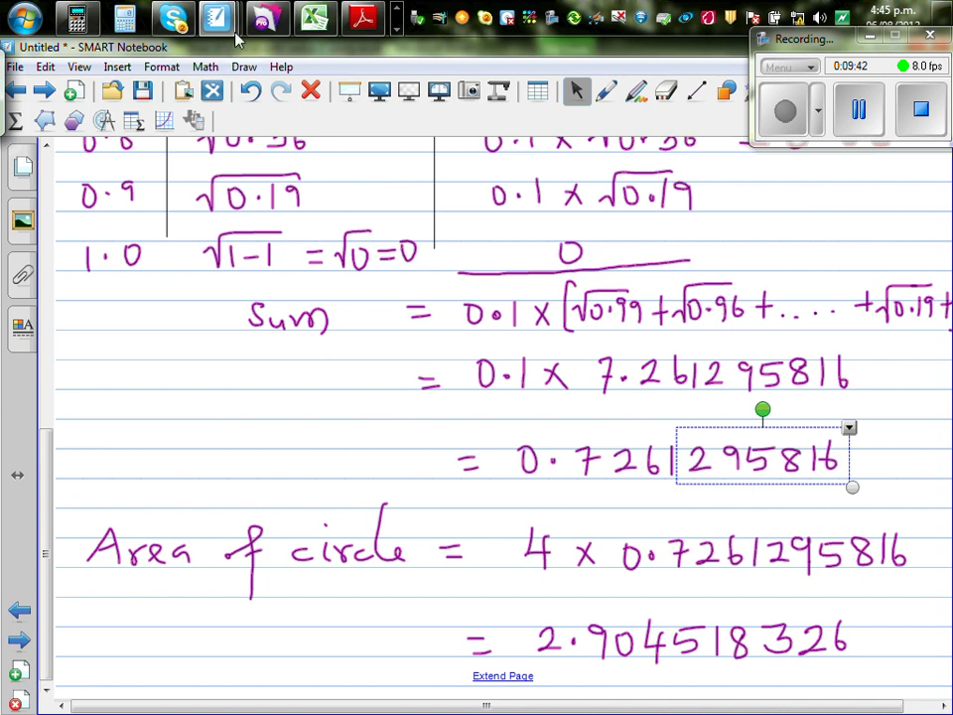
Switch to Excel and examine the x coordinate formulas in B3 to B5 and the x values down to B12 on Sheet1
click(314, 18)
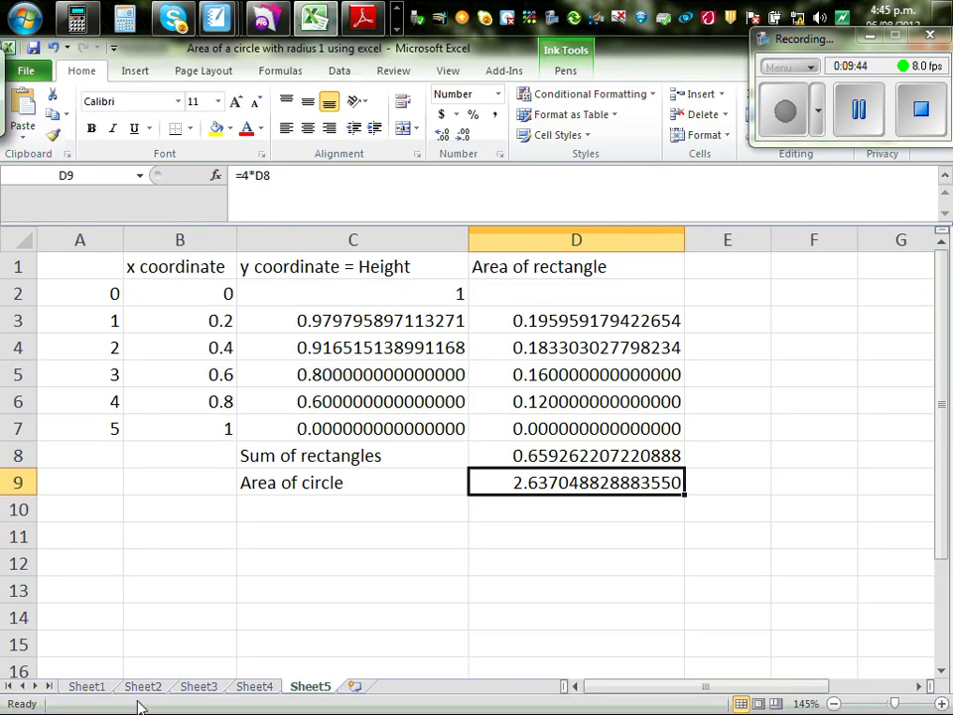
click(82, 687)
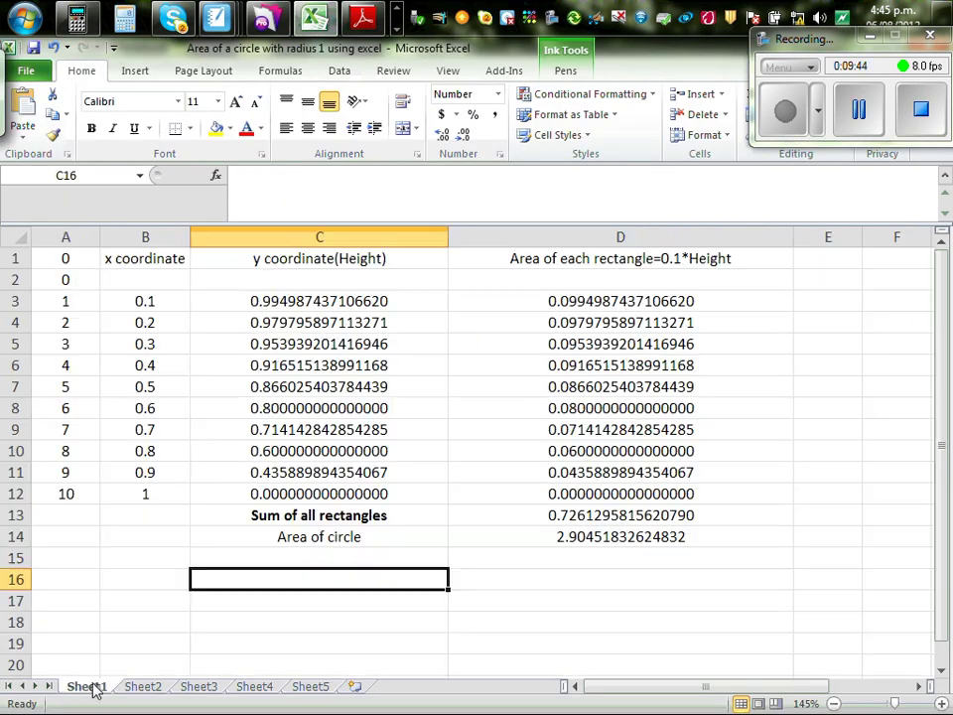
click(154, 301)
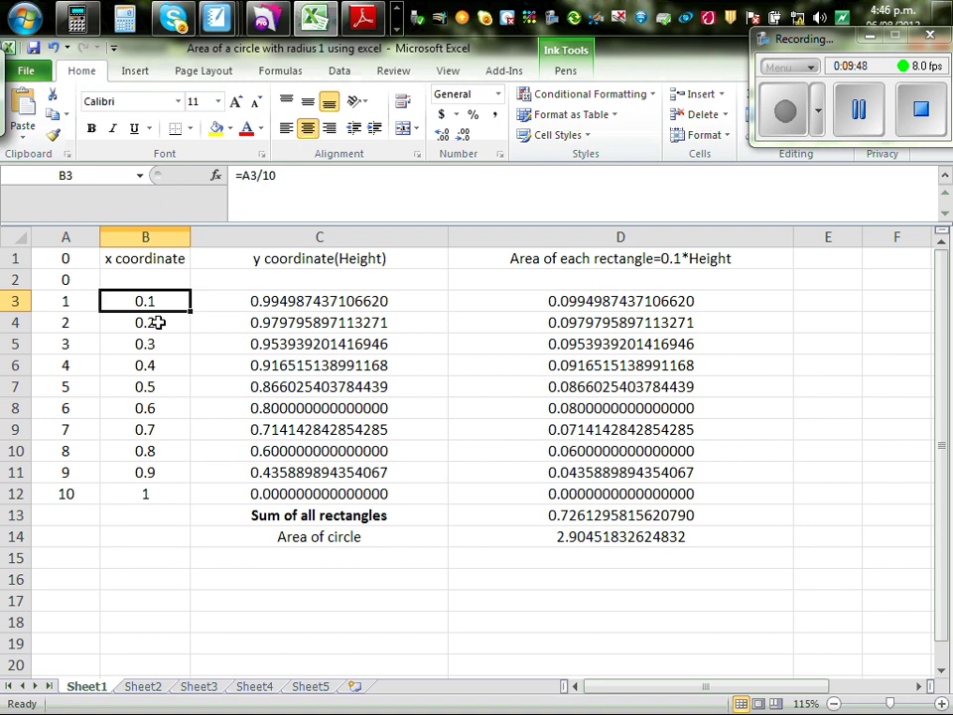
click(157, 321)
click(155, 343)
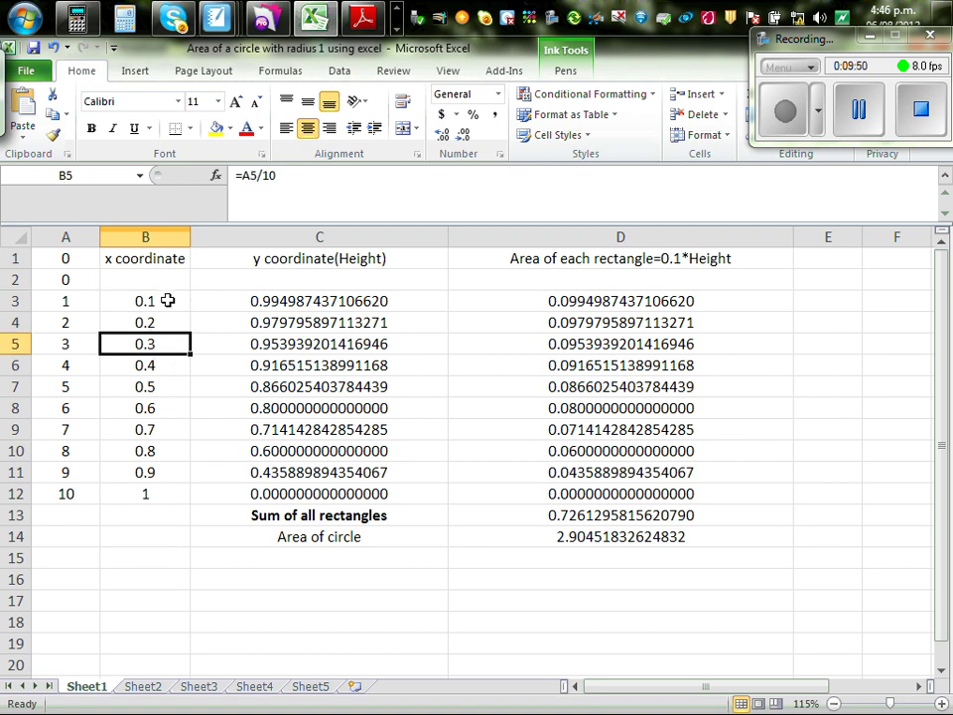
drag(175, 278, 180, 494)
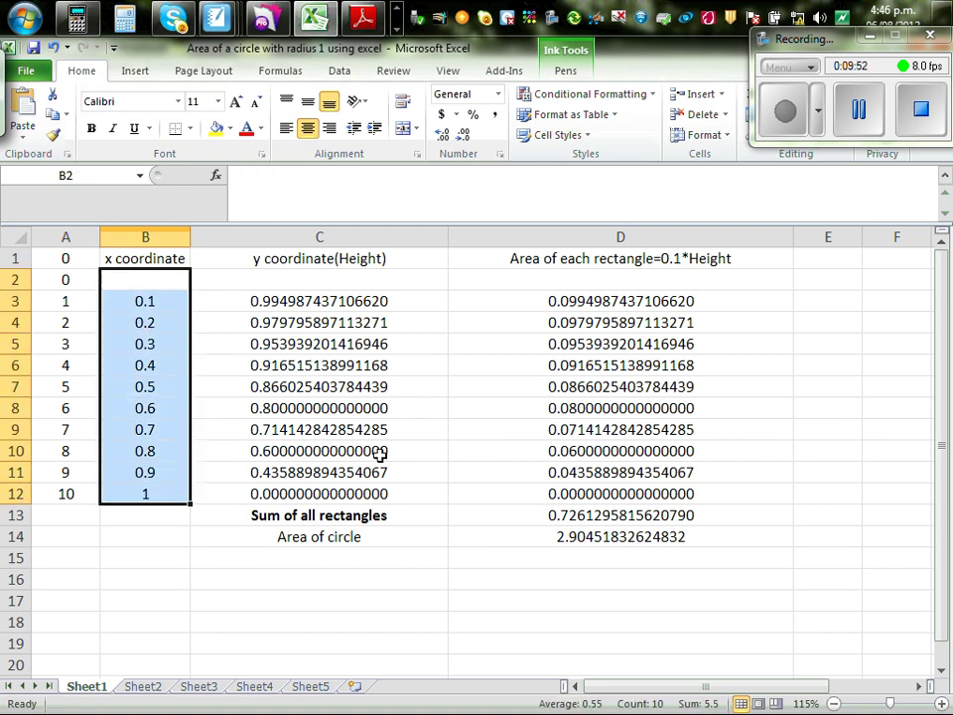
click(453, 487)
Examine the y coordinate values in column C and the square root formula in cell C3 of Sheet1
drag(357, 282, 369, 514)
click(495, 596)
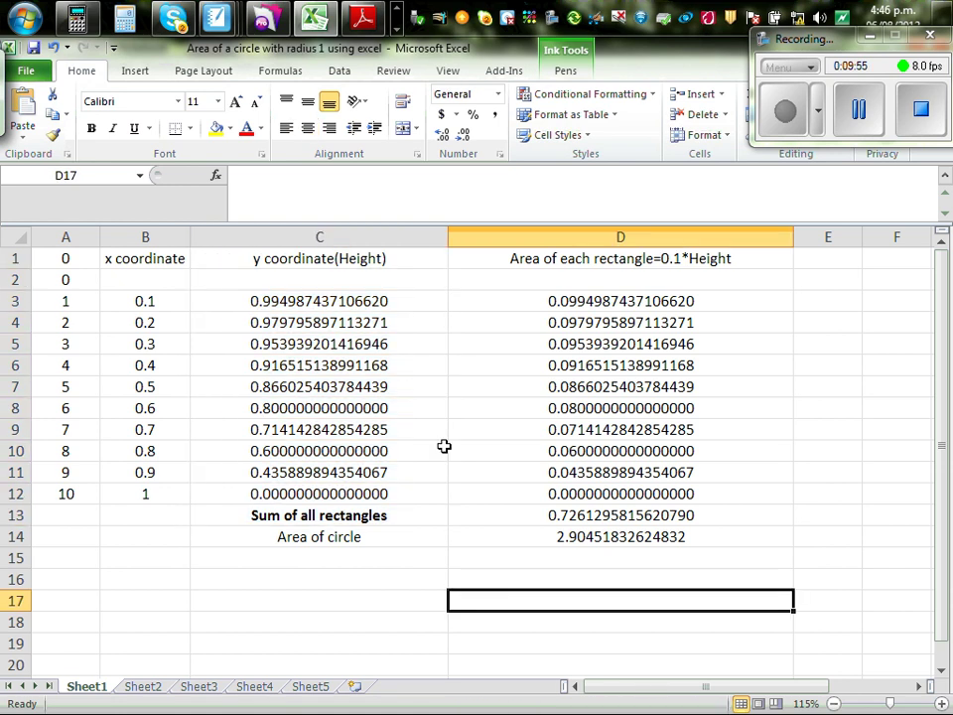
click(319, 303)
click(327, 171)
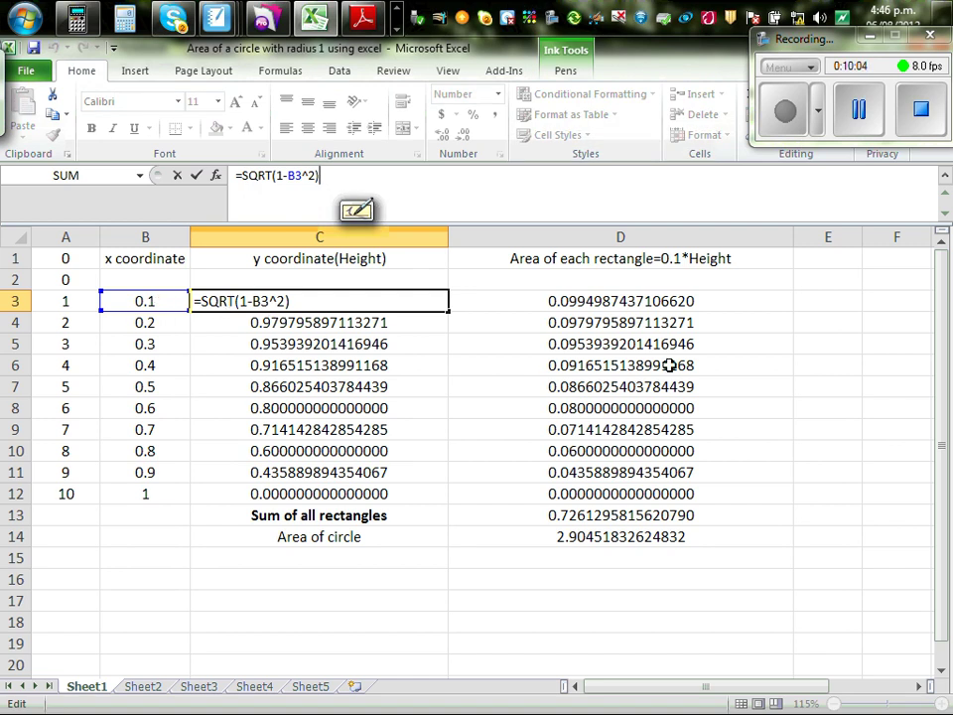
Examine the rectangle area formula in cell D3 of Sheet1, leaving it unedited
click(552, 298)
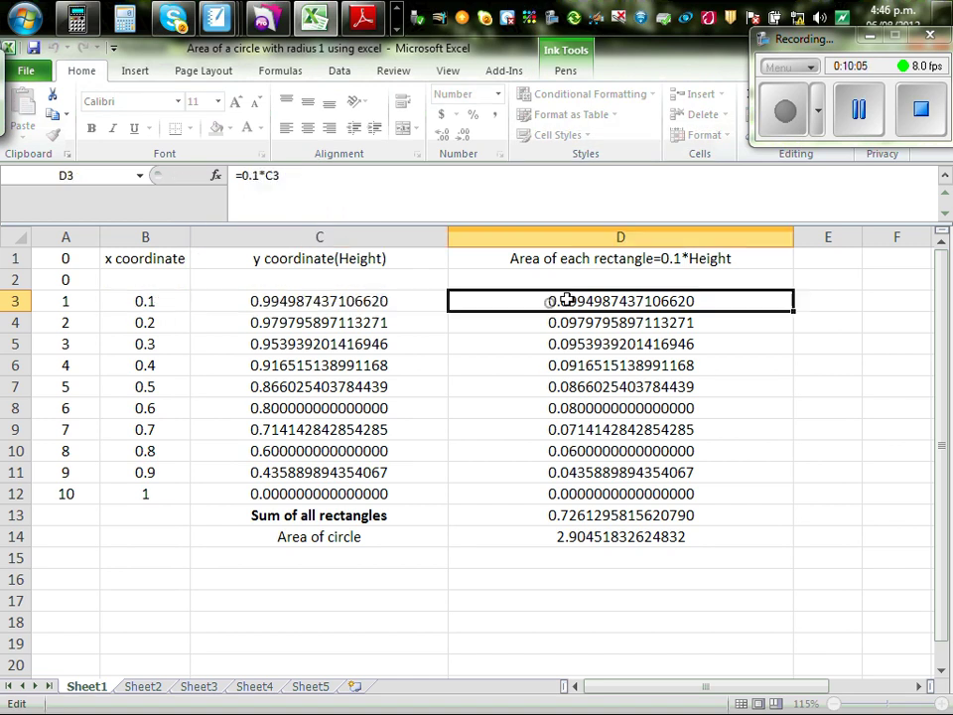
click(281, 174)
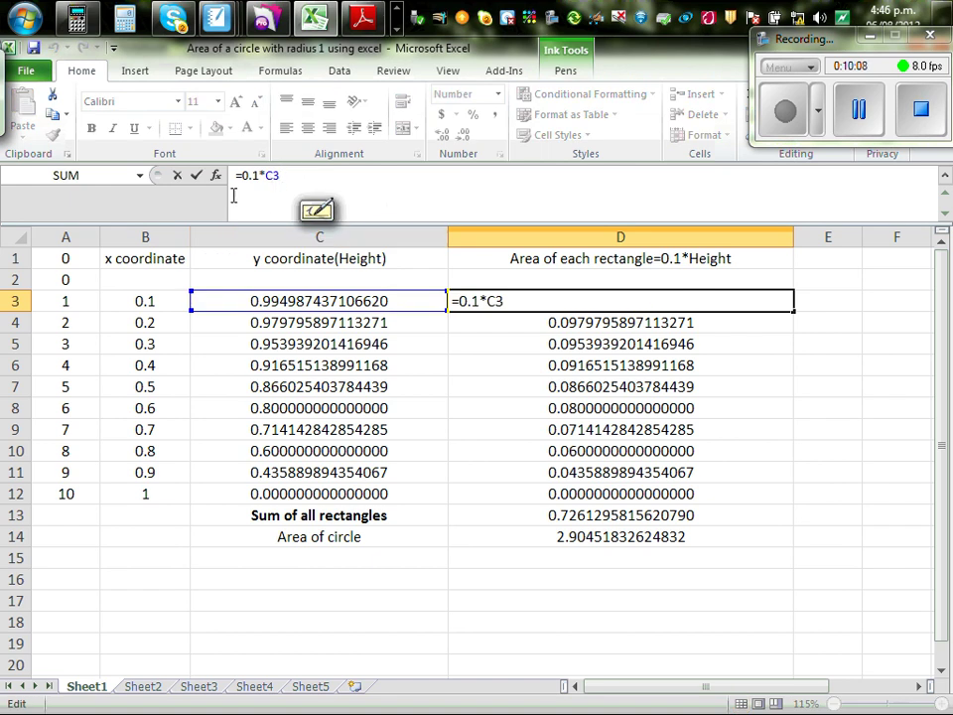
click(846, 516)
Examine the formulas for the sum of all rectangles in D13 and the area of circle in D14
click(624, 512)
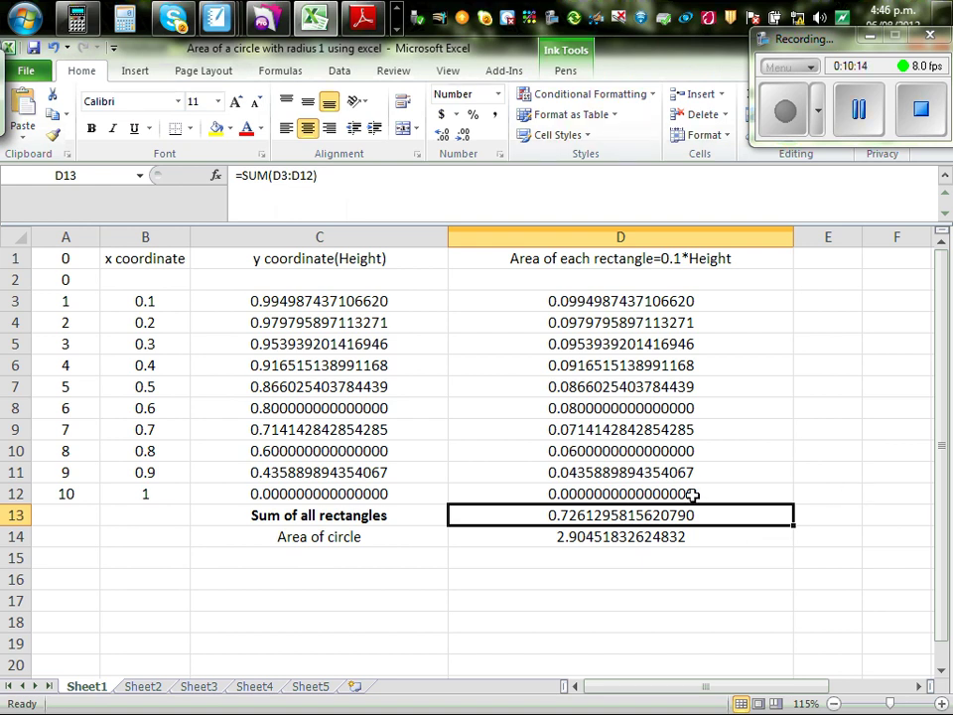
click(317, 536)
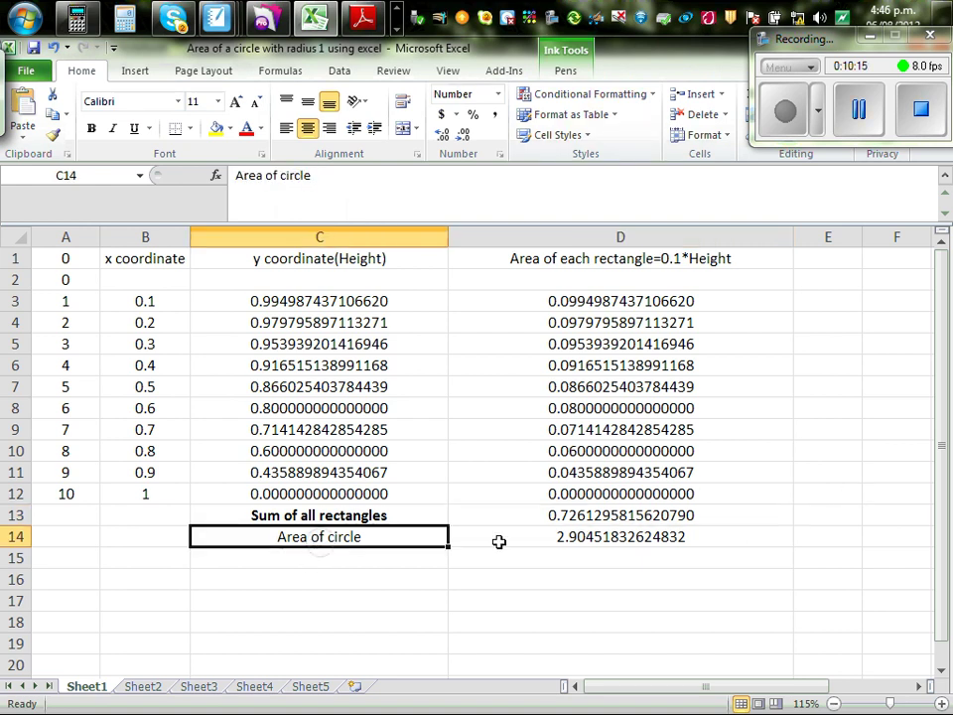
click(616, 536)
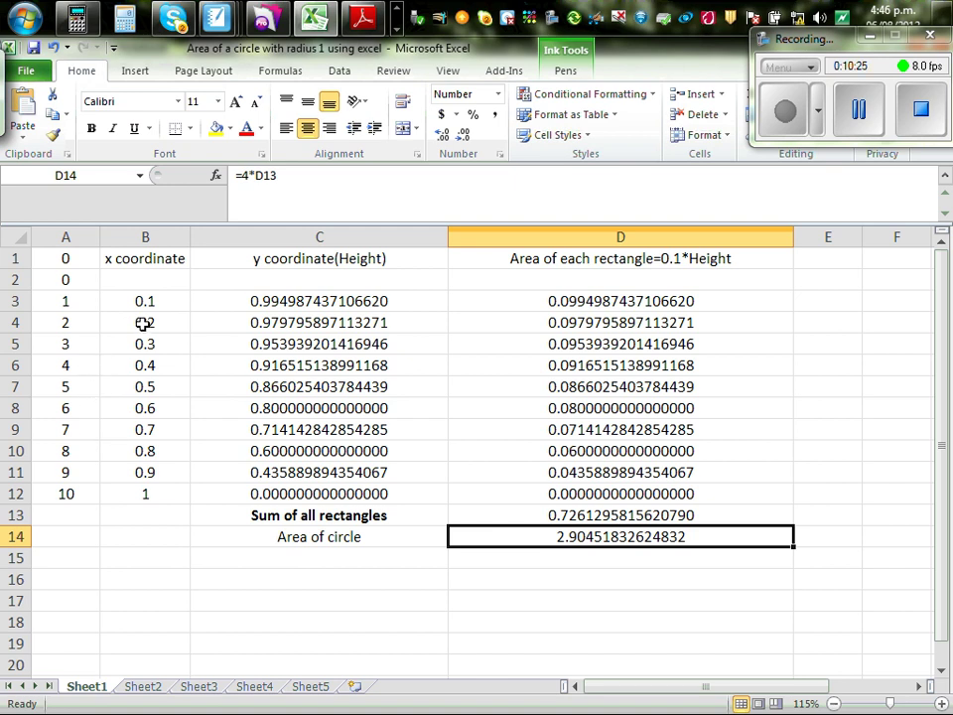
Open Sheet2 and examine its circle diagram with the 1/100 wide rectangle and the start of its table
click(149, 687)
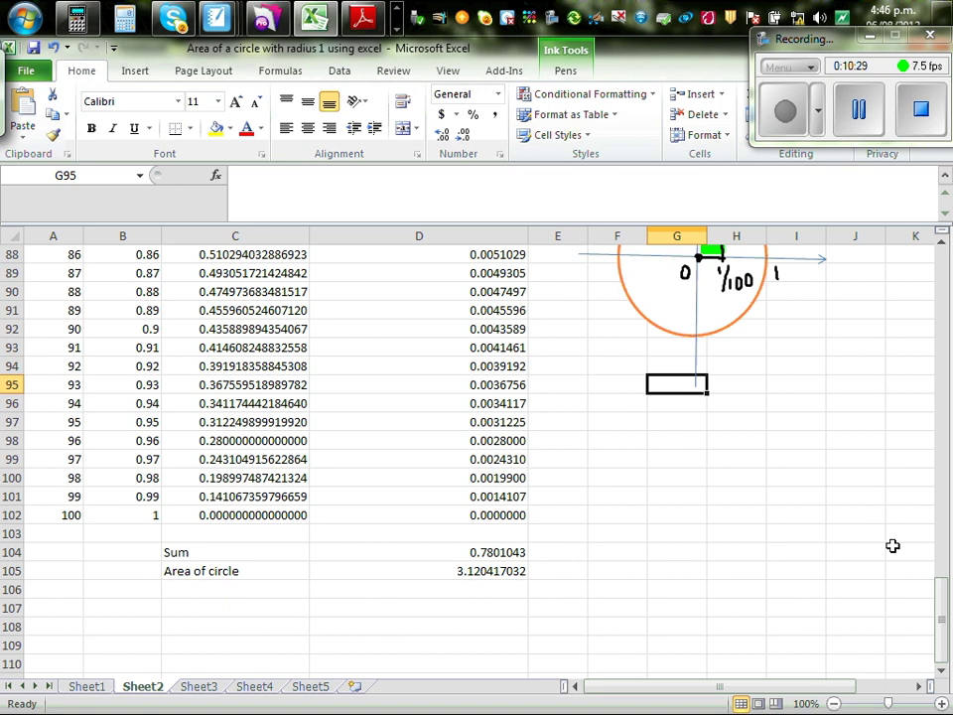
drag(942, 606, 948, 569)
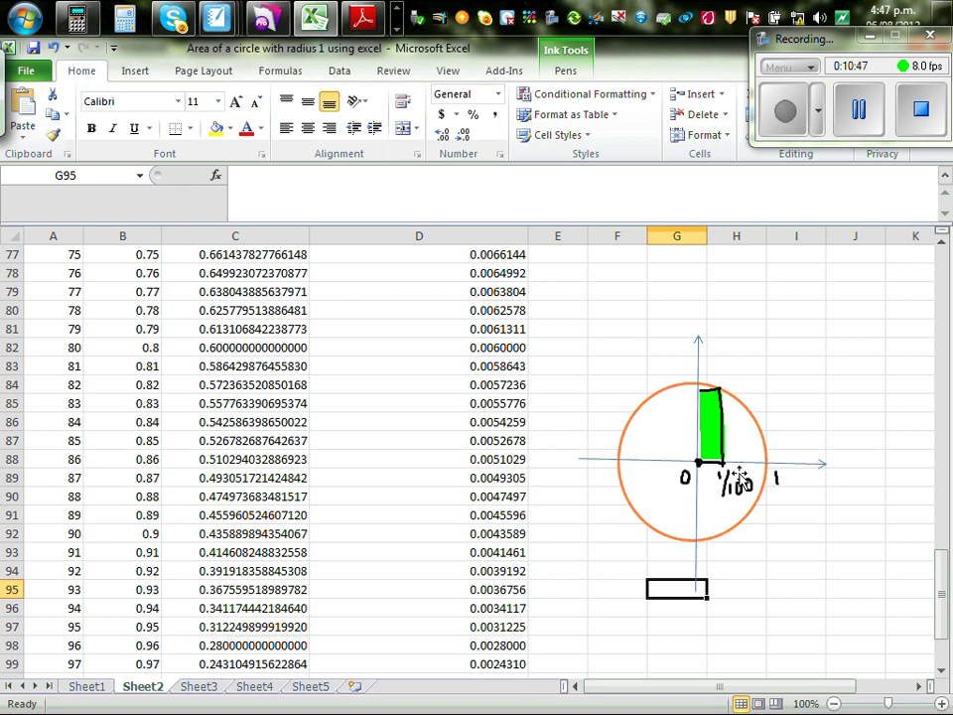
drag(941, 596, 897, 254)
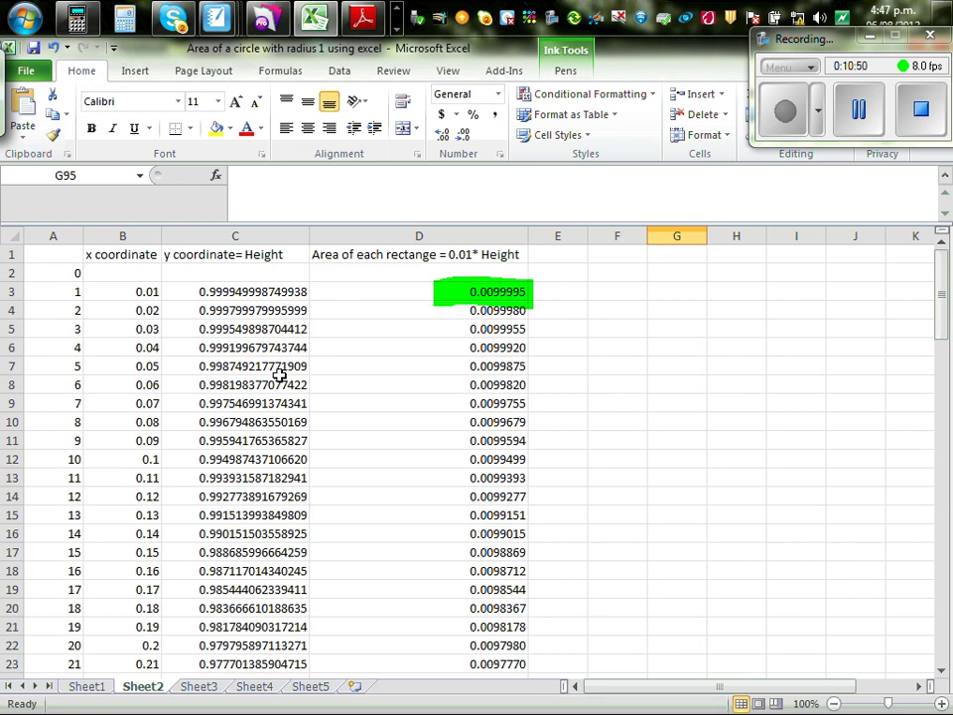
Examine the x coordinate formulas in cells B3 and B4 of Sheet2
click(149, 292)
click(140, 310)
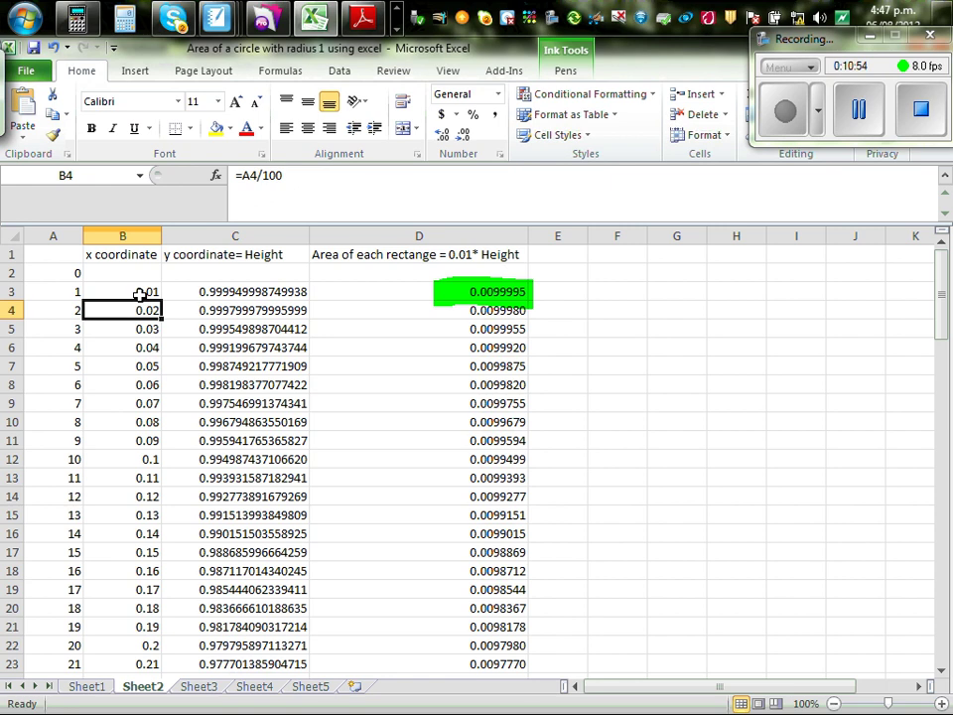
click(140, 294)
double_click(150, 291)
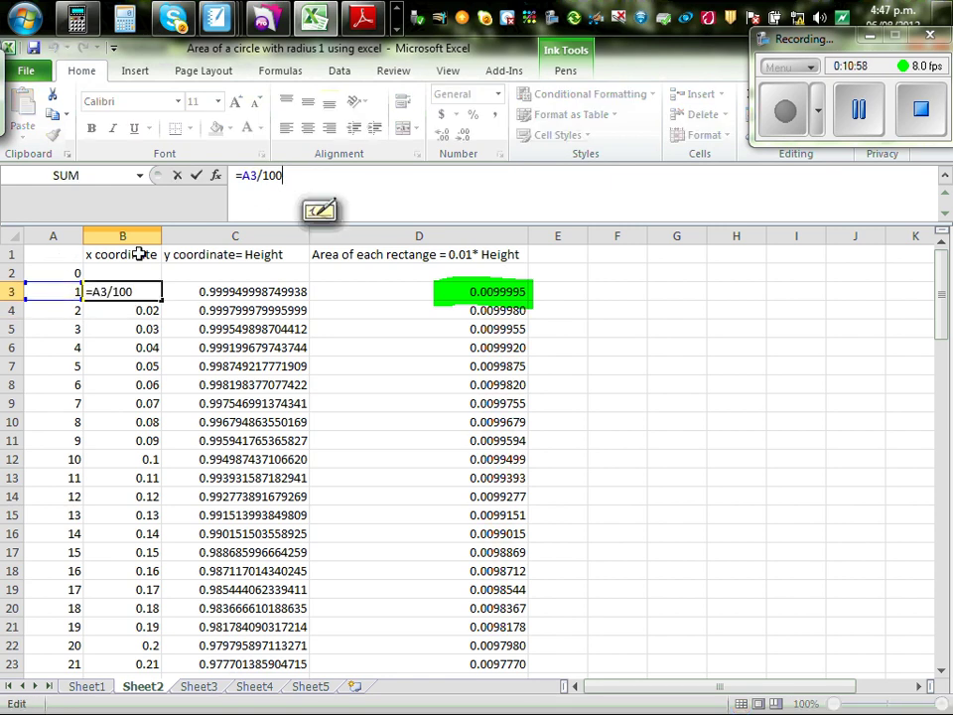
click(145, 311)
double_click(106, 313)
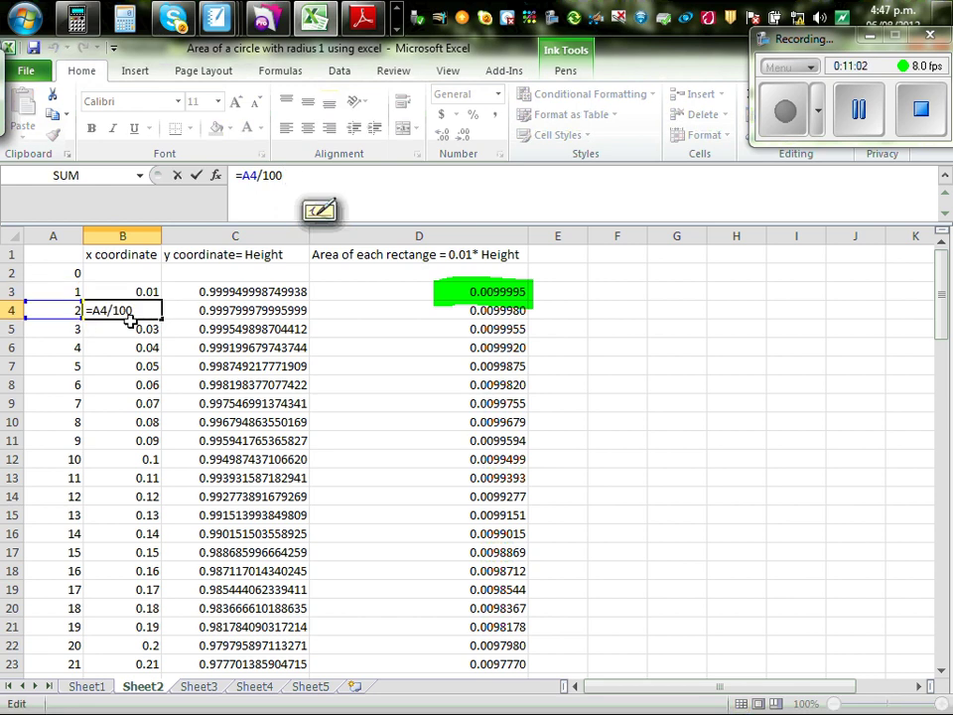
Examine the square root formulas for the height in cells C5 and C3 of Sheet2
click(189, 336)
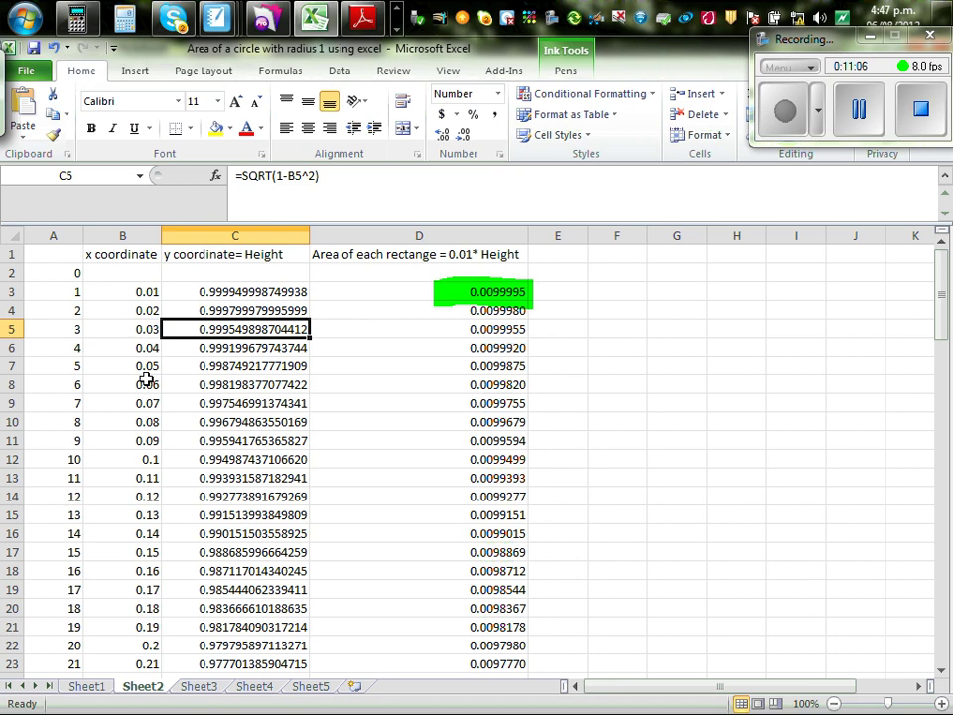
click(251, 289)
click(328, 177)
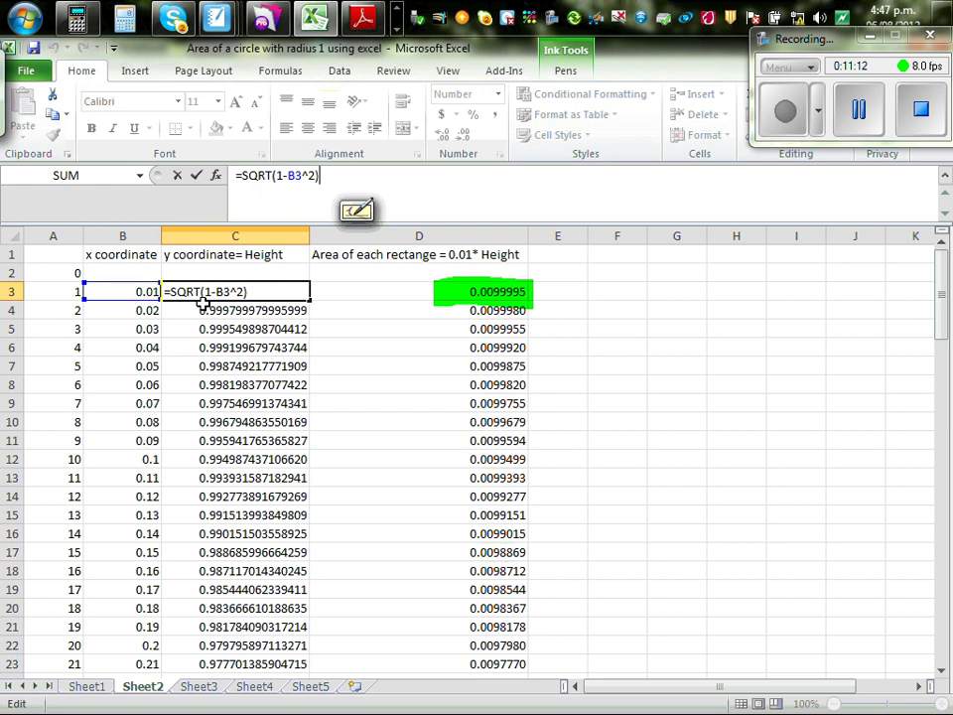
Examine the rectangle area formulas in cells D5 and D3 of Sheet2, leaving them unedited
click(375, 321)
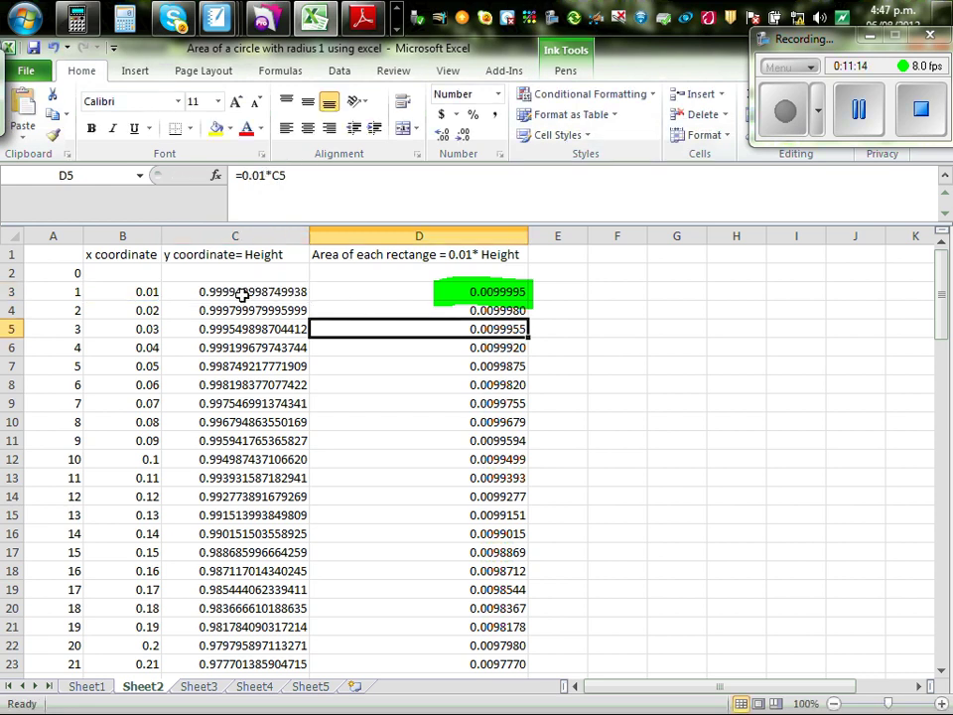
click(393, 289)
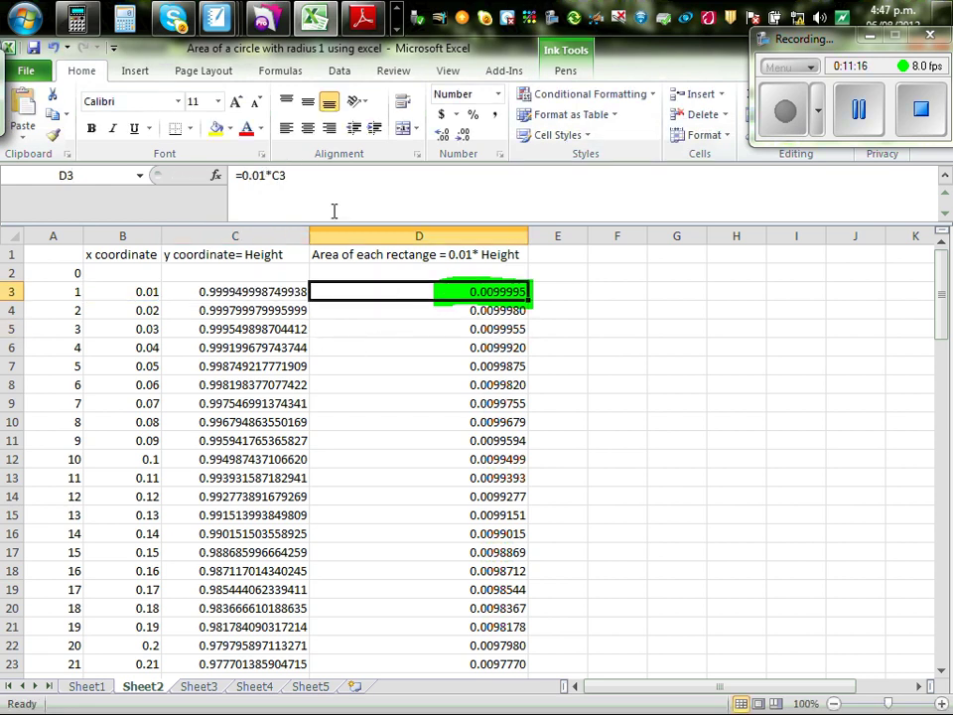
click(296, 175)
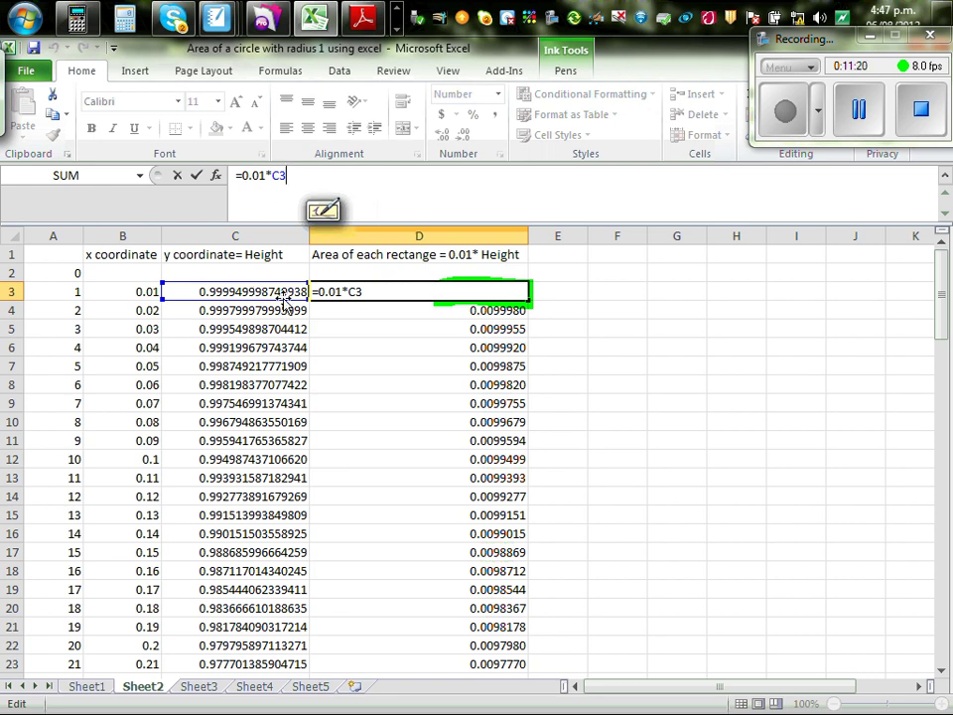
click(700, 364)
Examine the sum formula in cell D104 and the last table row it covers, row 102
drag(943, 301, 909, 654)
click(497, 646)
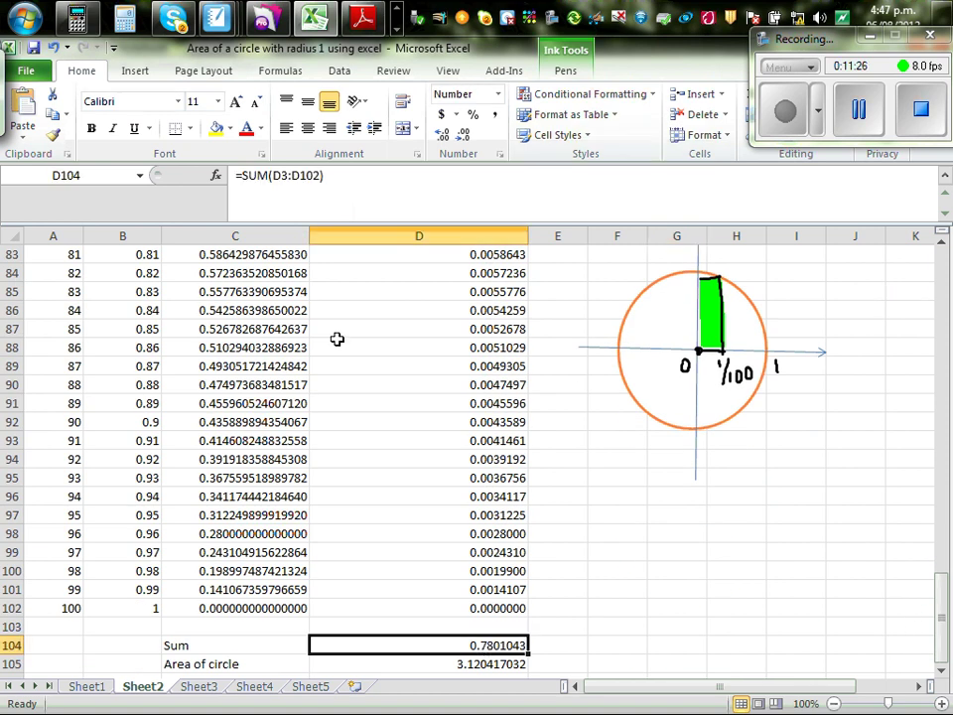
click(332, 176)
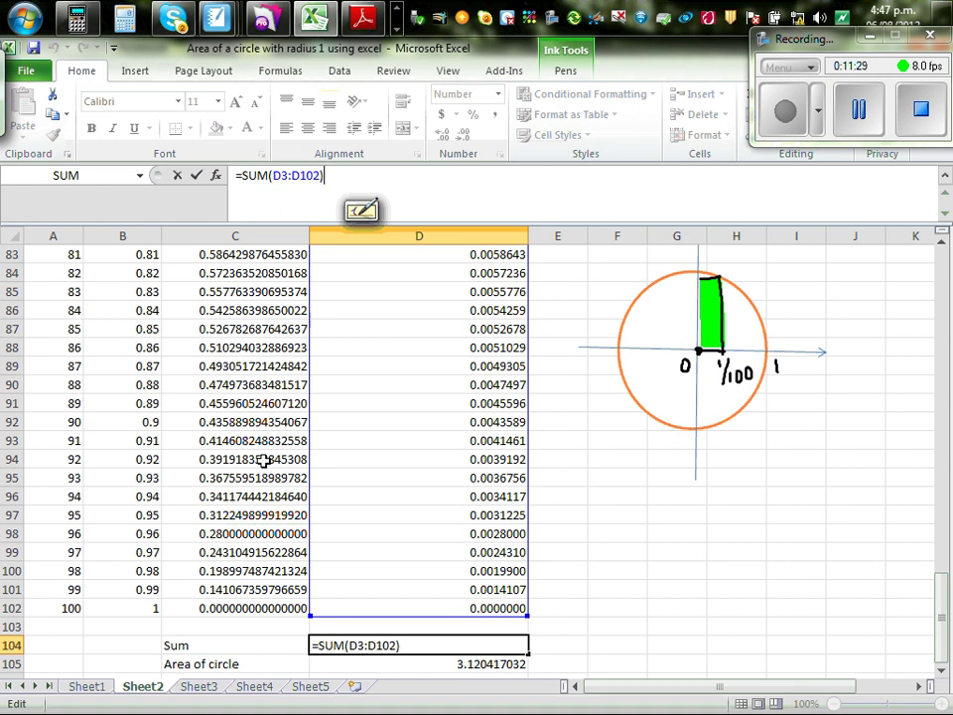
click(12, 608)
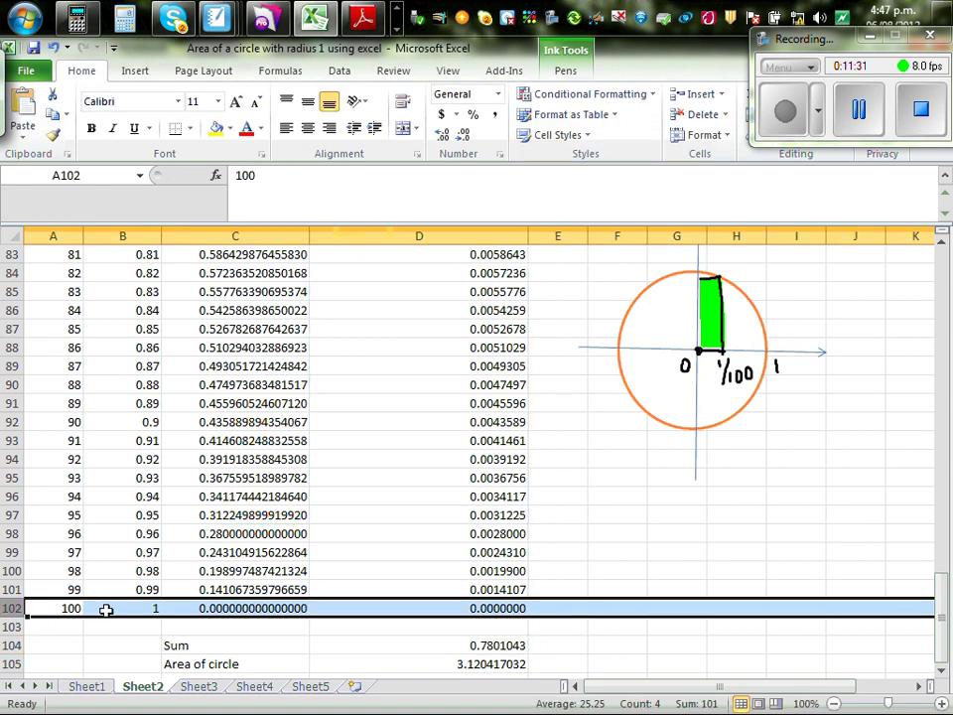
click(700, 537)
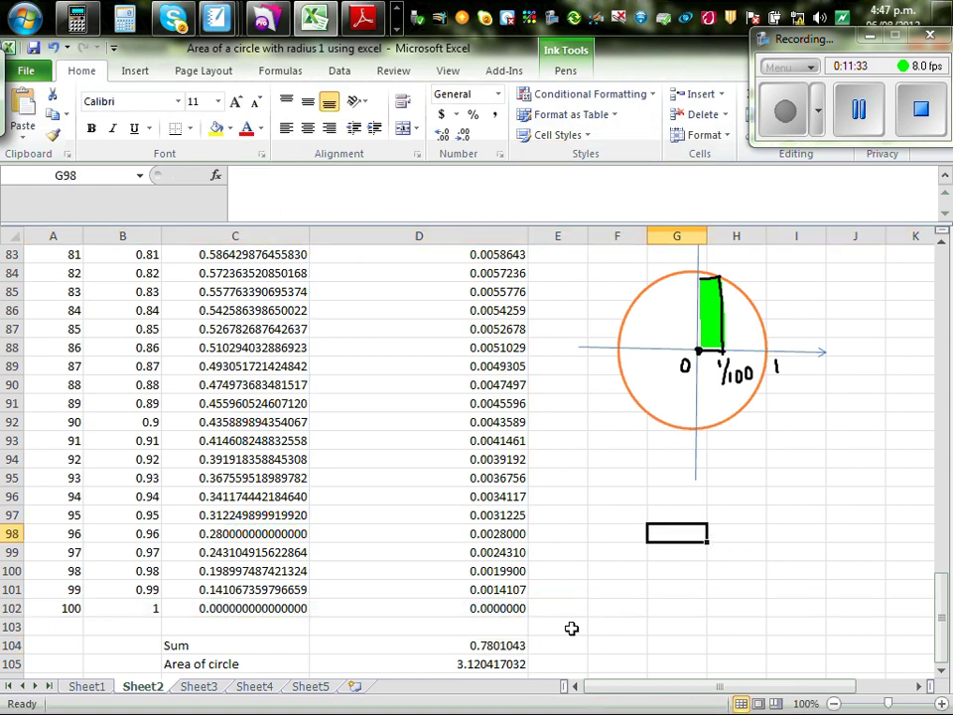
Examine the sum formula in D104 and the circle area formula in D105 of Sheet2, leaving both unedited
click(505, 646)
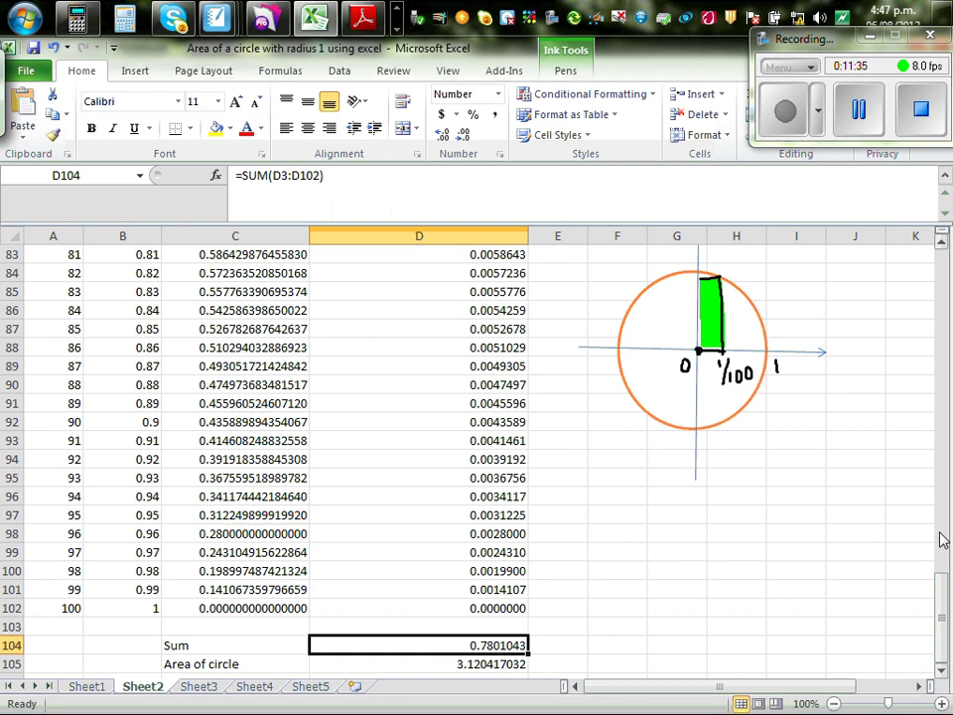
scroll(705, 507, down, 3)
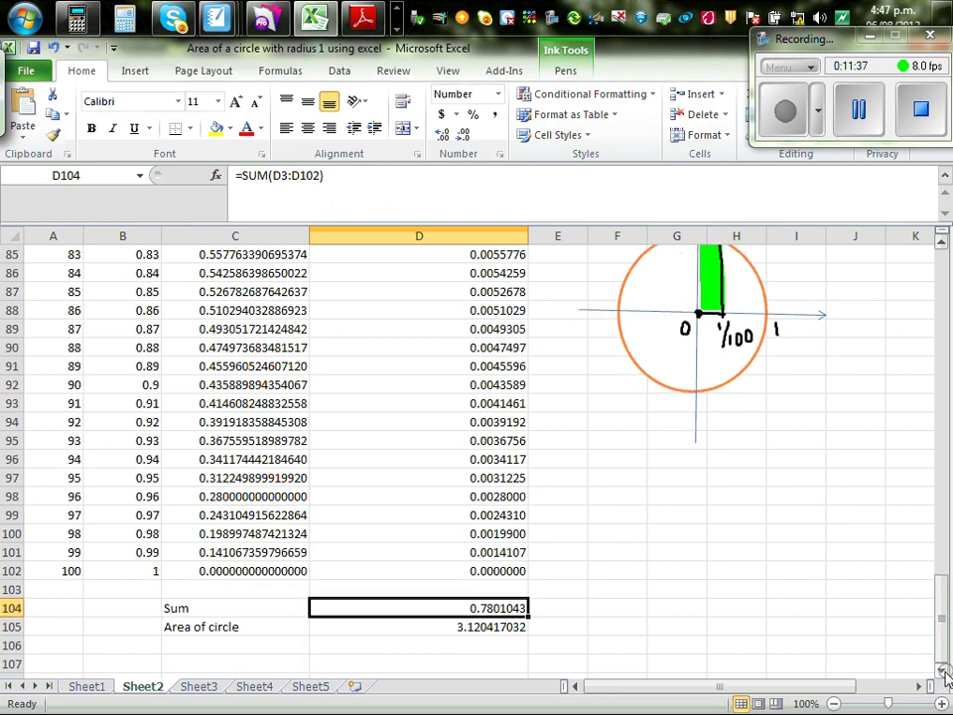
click(479, 613)
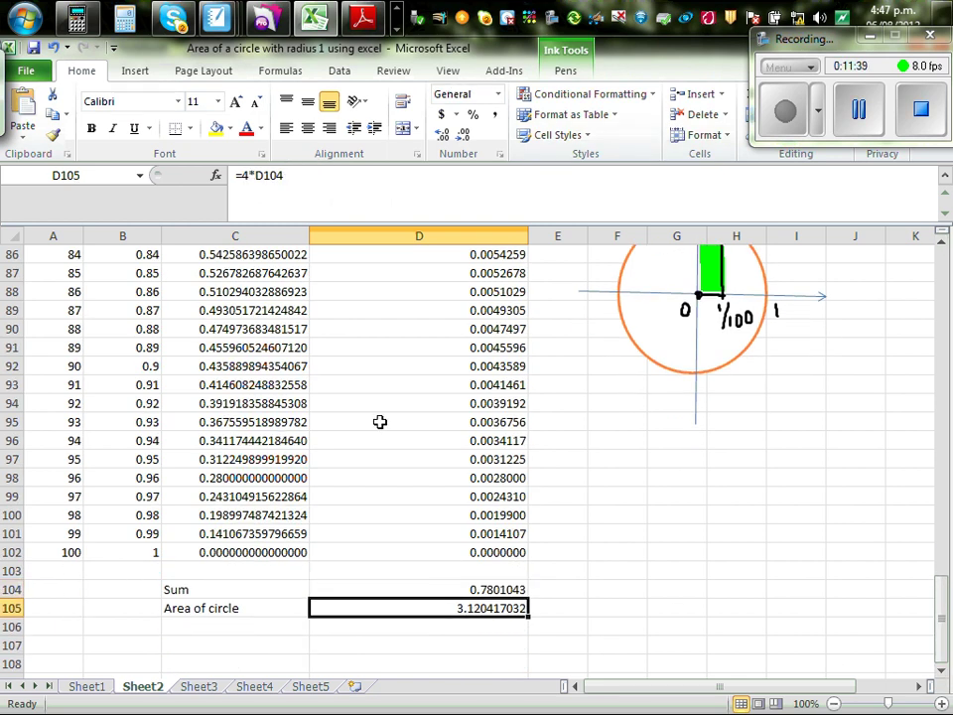
click(294, 175)
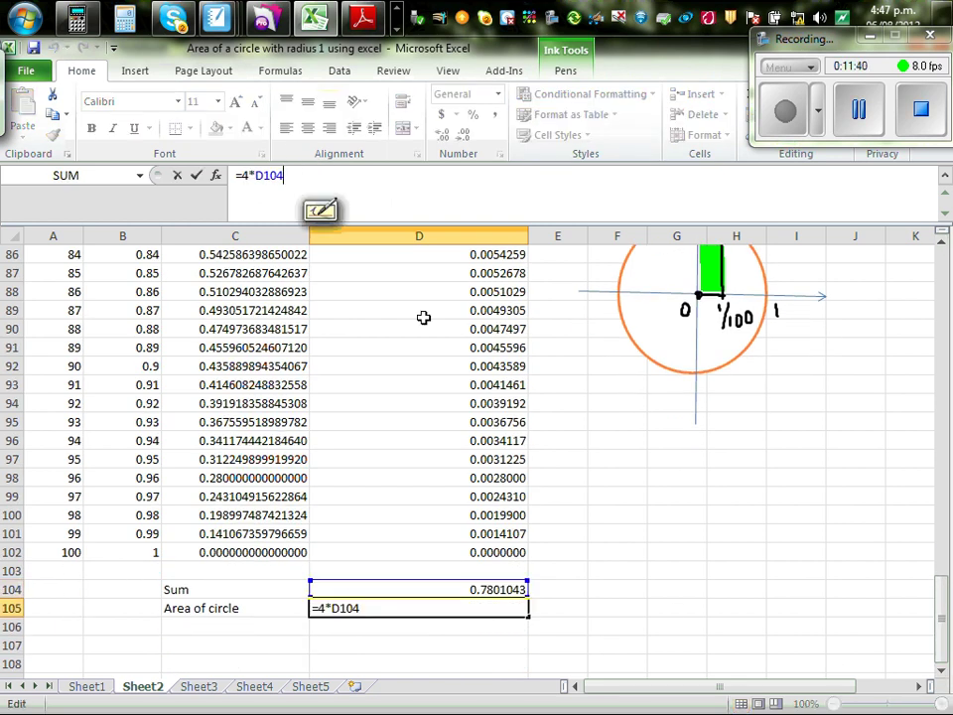
click(651, 627)
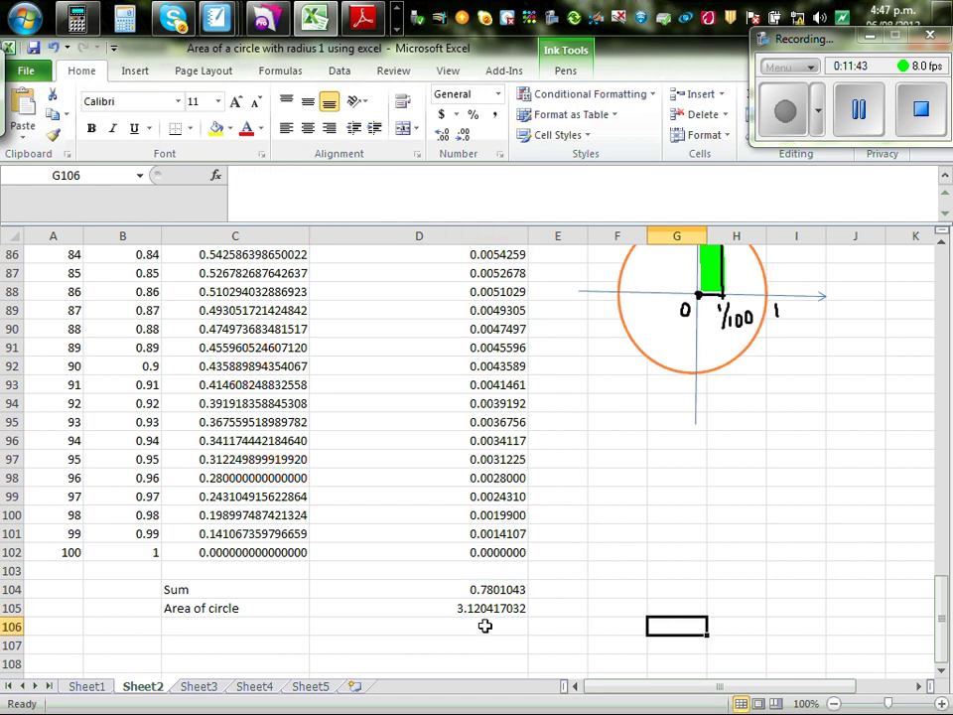
Examine the x coordinate formulas in cells B3 and B4 at the start of Sheet3
click(203, 687)
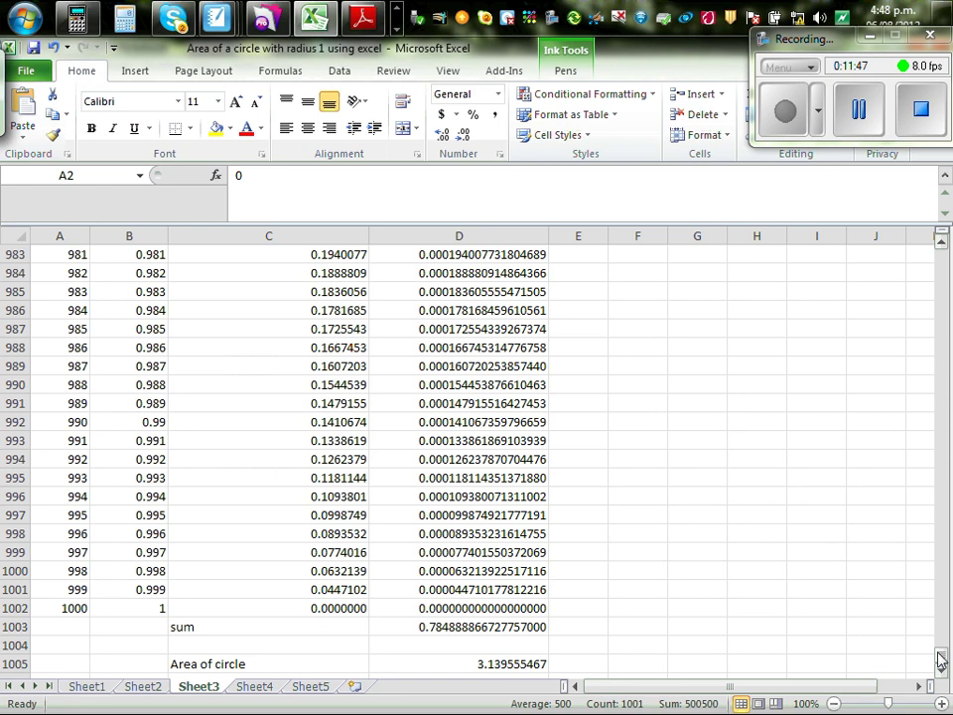
drag(943, 655, 943, 241)
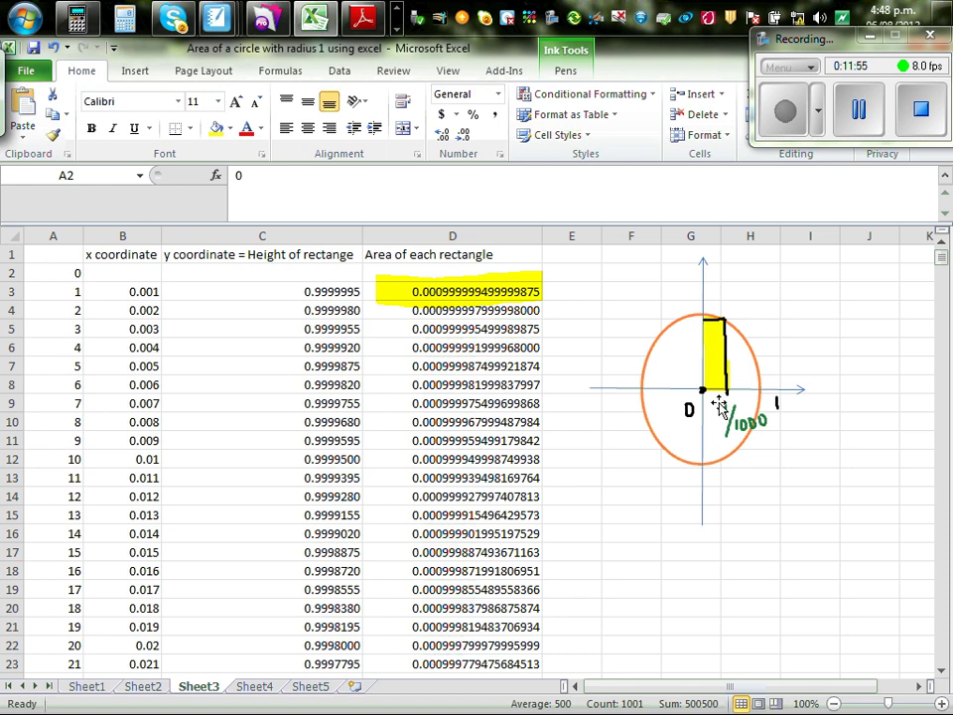
click(138, 294)
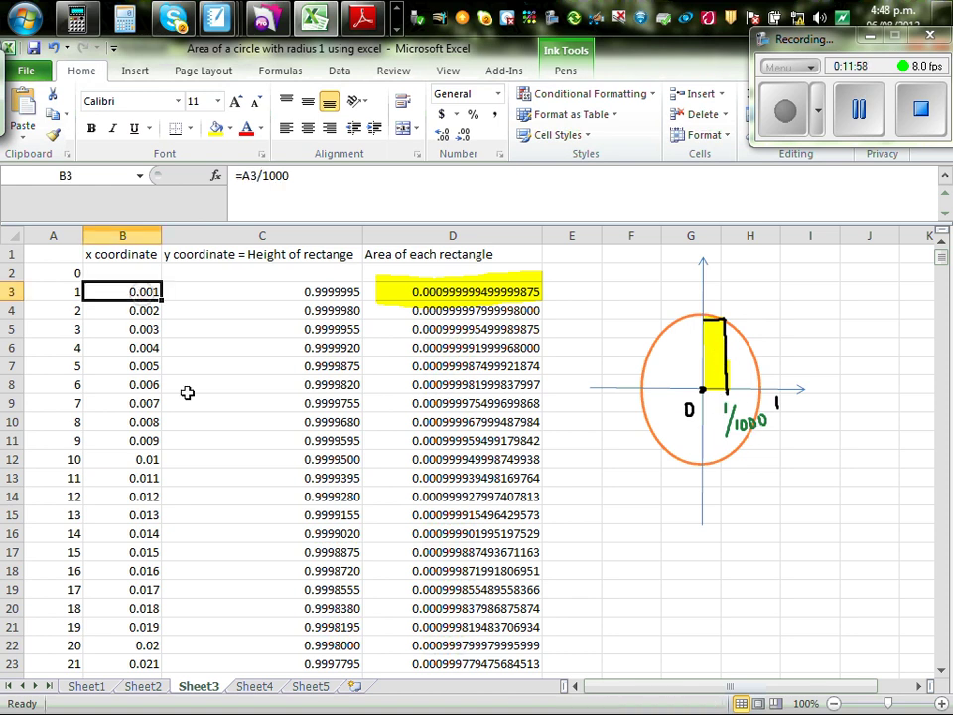
click(133, 311)
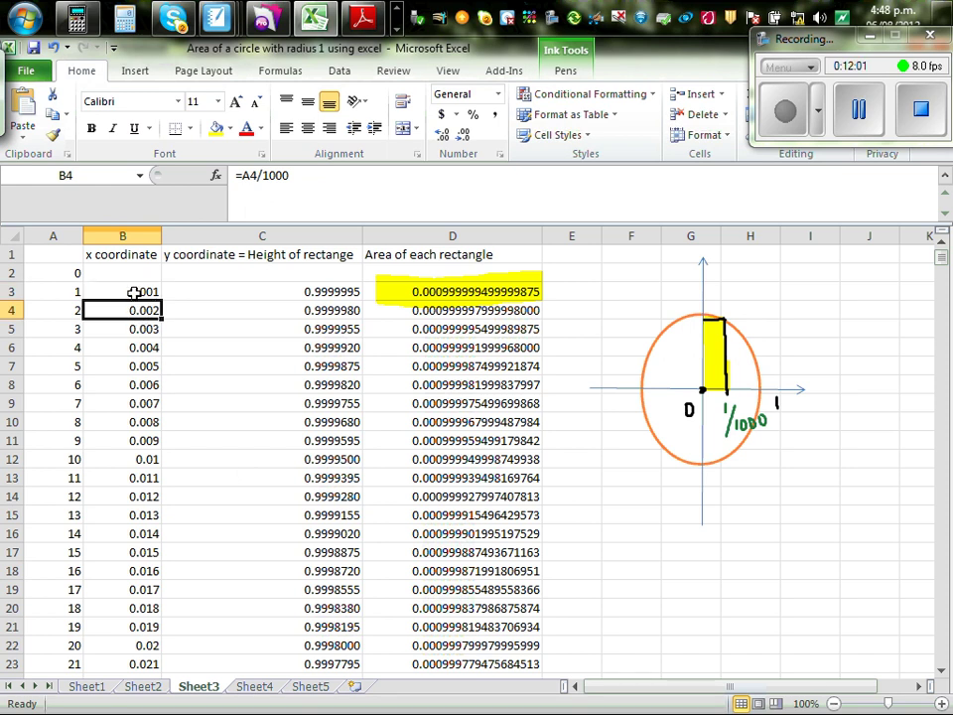
click(133, 292)
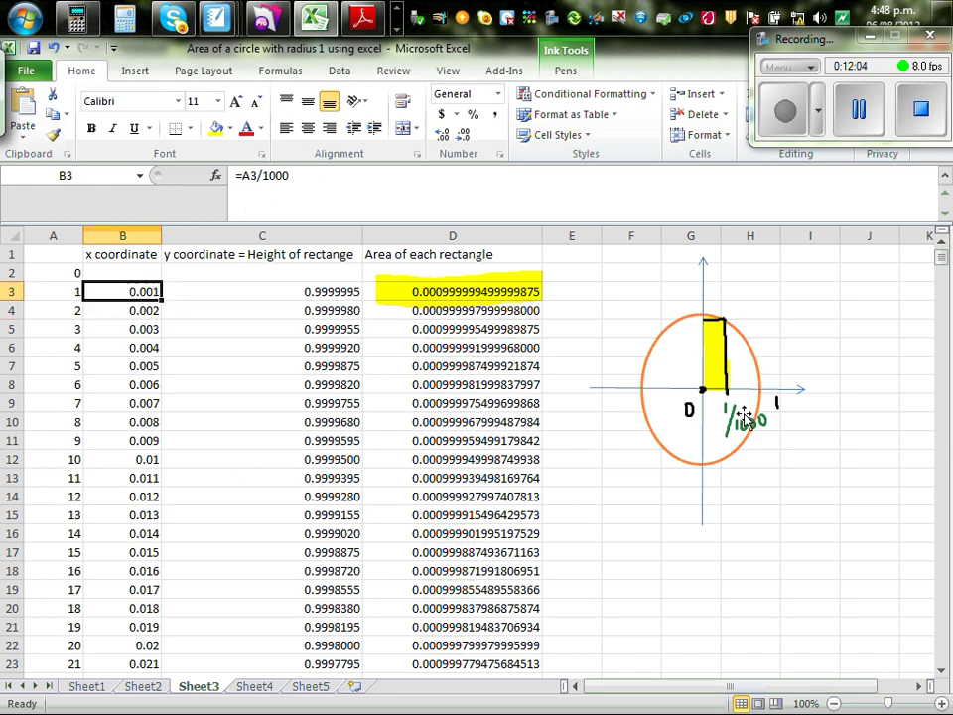
Examine the square root formula for the rectangle height in cell C3 of Sheet3, leaving it unedited
click(269, 291)
click(324, 174)
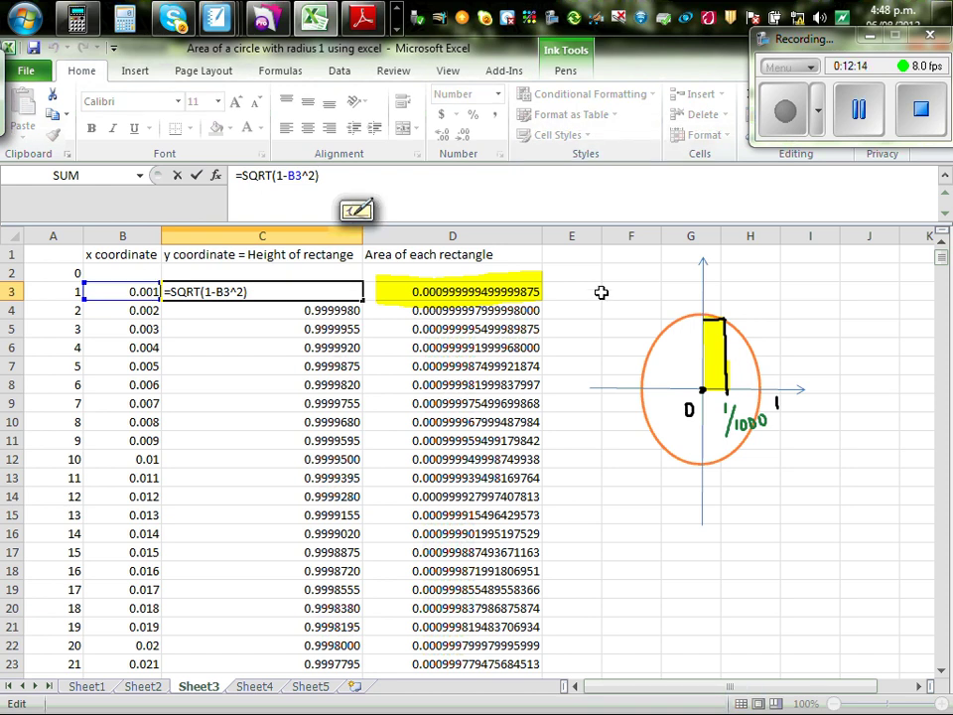
click(606, 292)
Examine the rectangle area formula in cell D5 of Sheet3, leaving it unedited
click(508, 289)
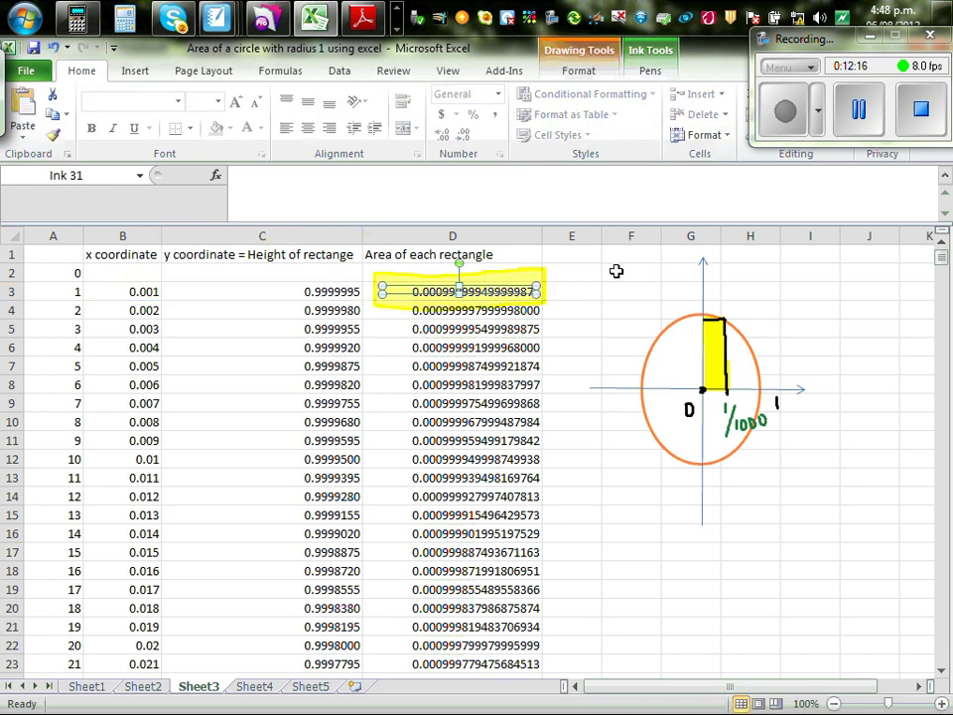
click(614, 270)
click(540, 292)
click(509, 329)
click(313, 206)
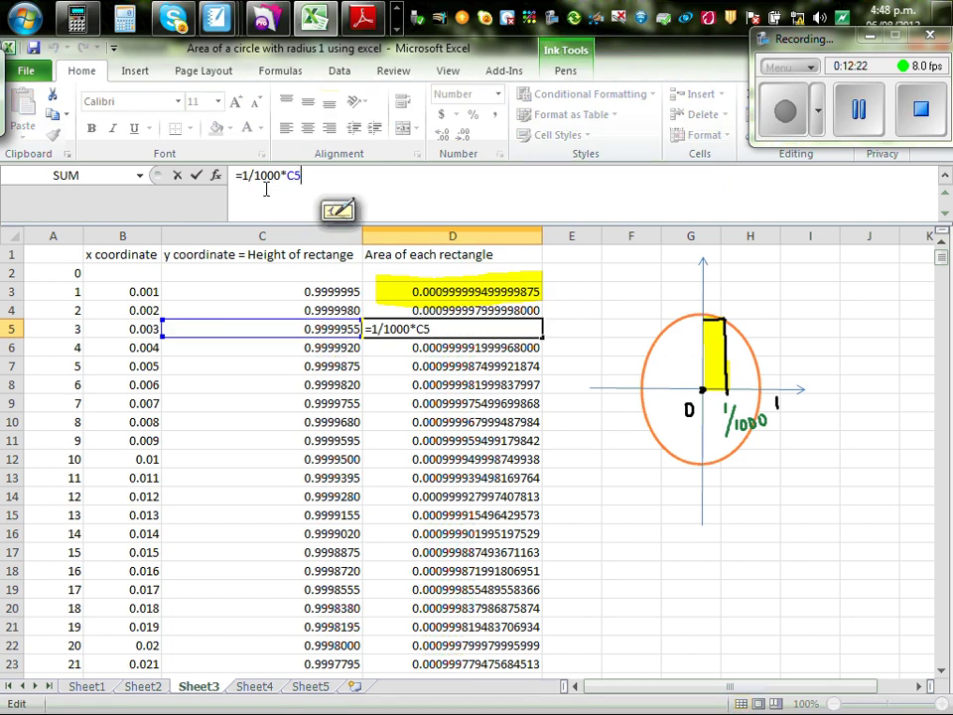
click(905, 482)
Examine the circle area formula in cell D1005 at the end of the Sheet3 table
drag(941, 258, 937, 665)
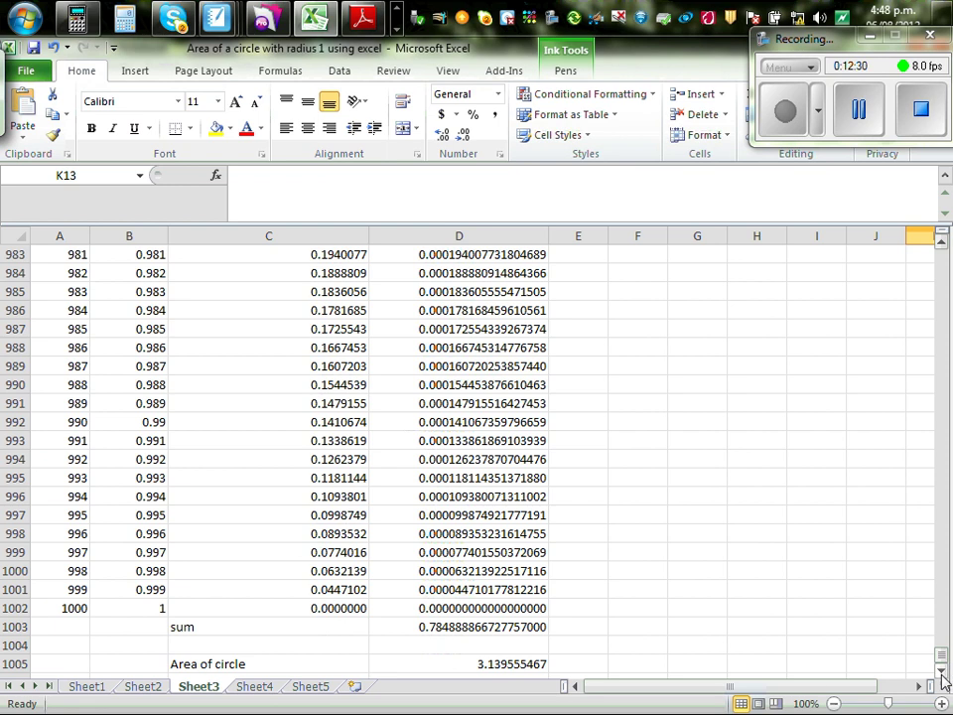
click(943, 673)
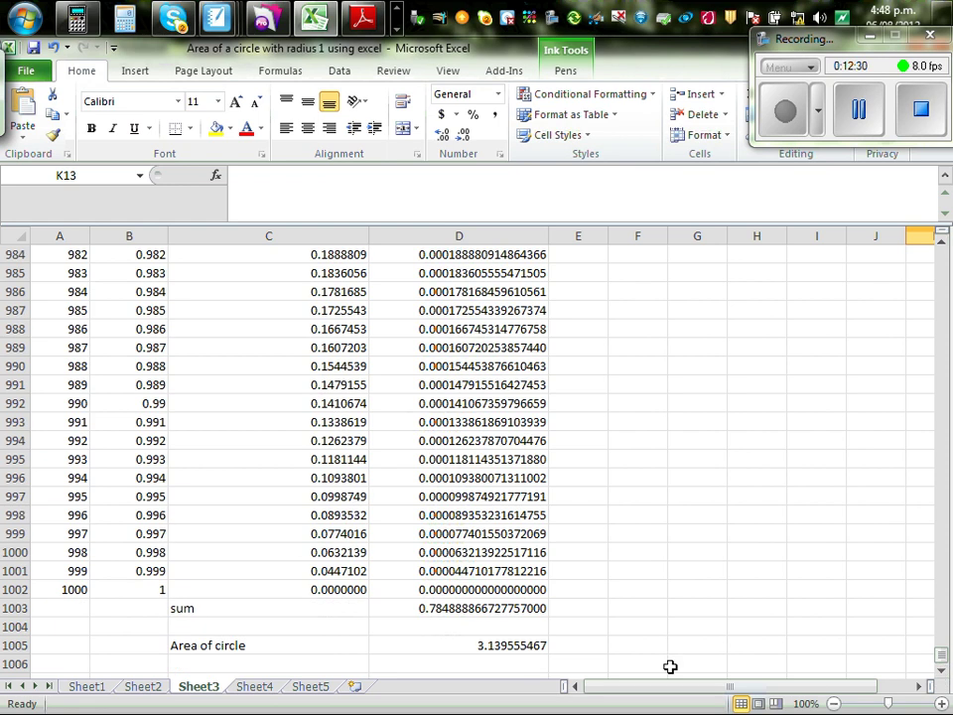
click(486, 643)
scroll(926, 678, down, 1)
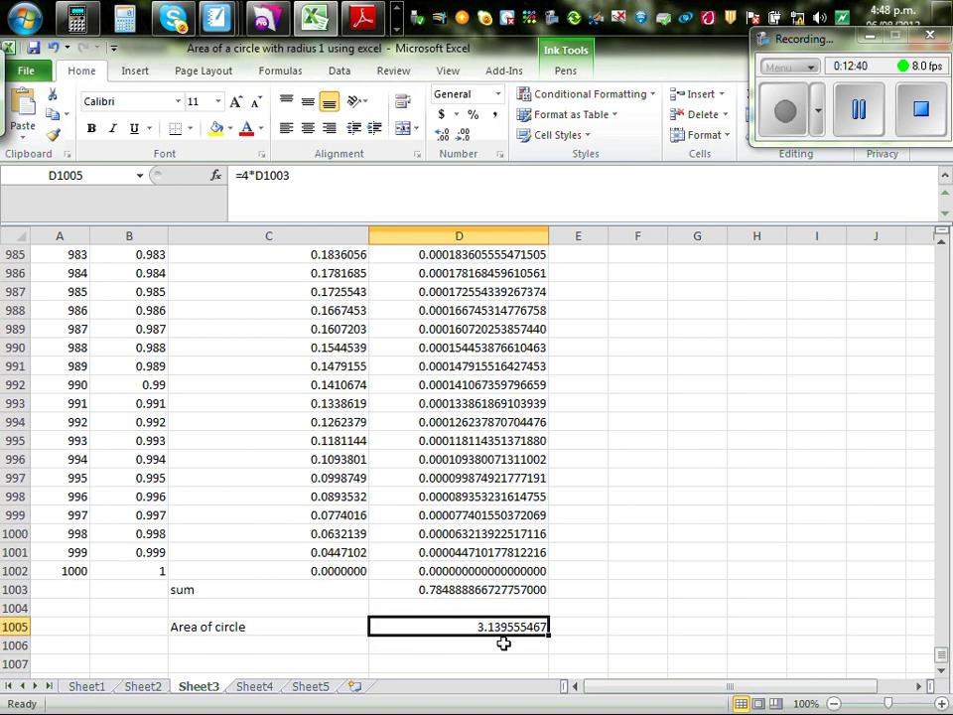
Examine the x coordinate formula in cell B3 of Sheet4 alongside the circle sketch
click(255, 687)
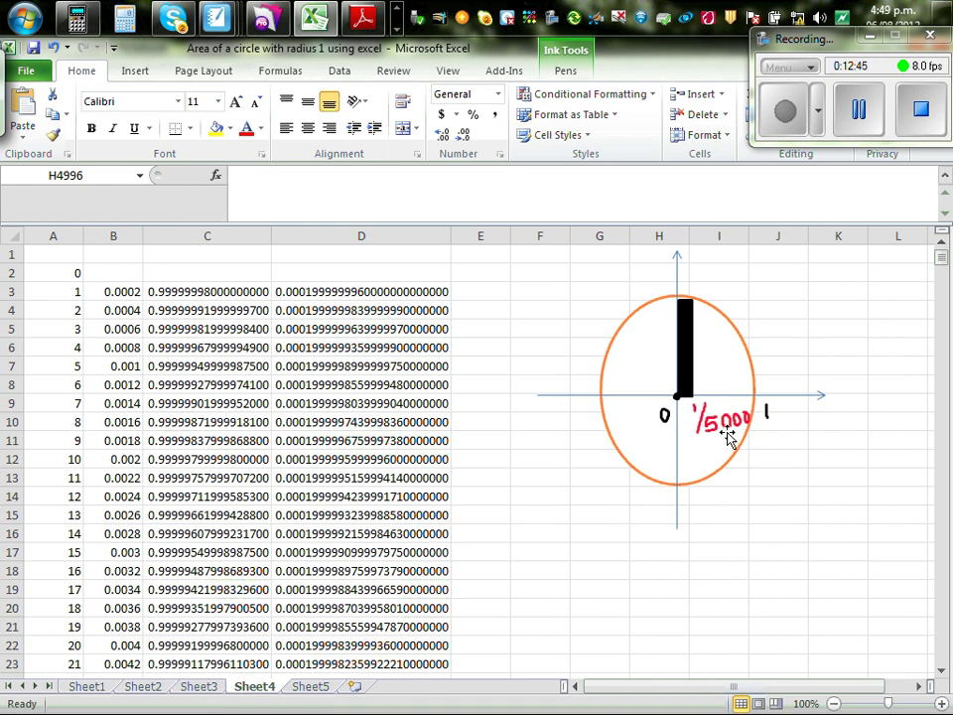
click(117, 289)
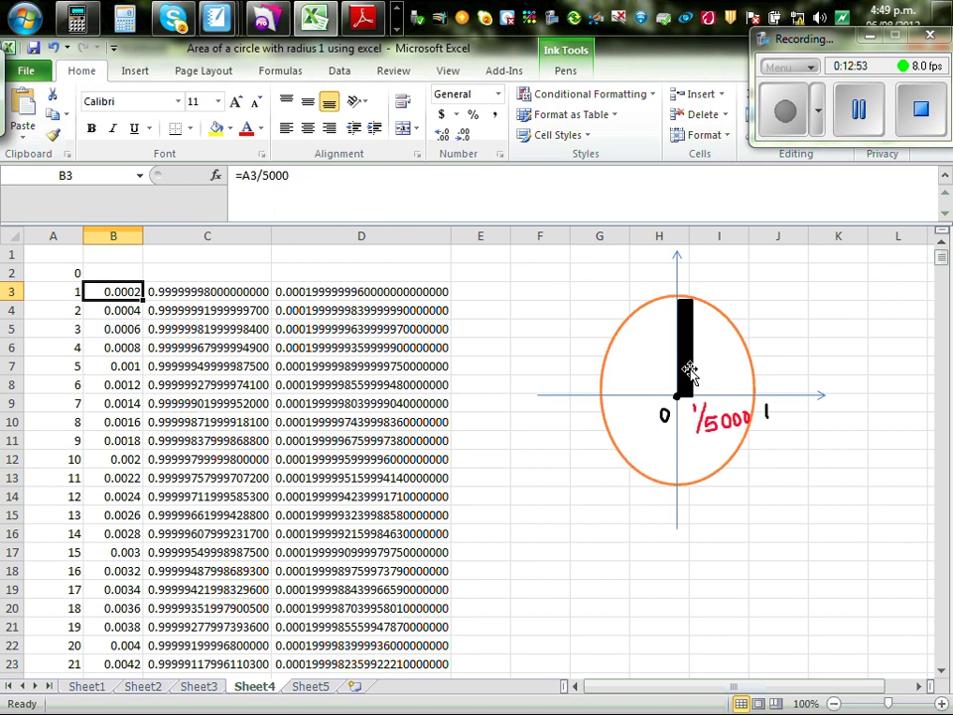
click(543, 391)
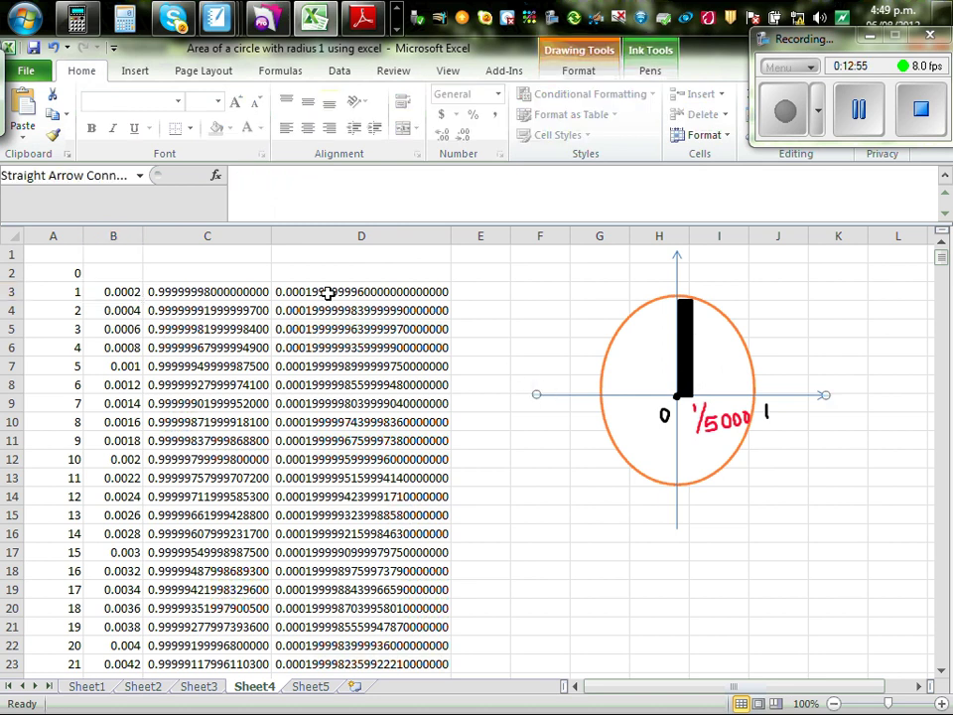
Examine the rectangle area formula in D3 and the square root height formula in C3 of Sheet4, leaving both unedited
click(329, 296)
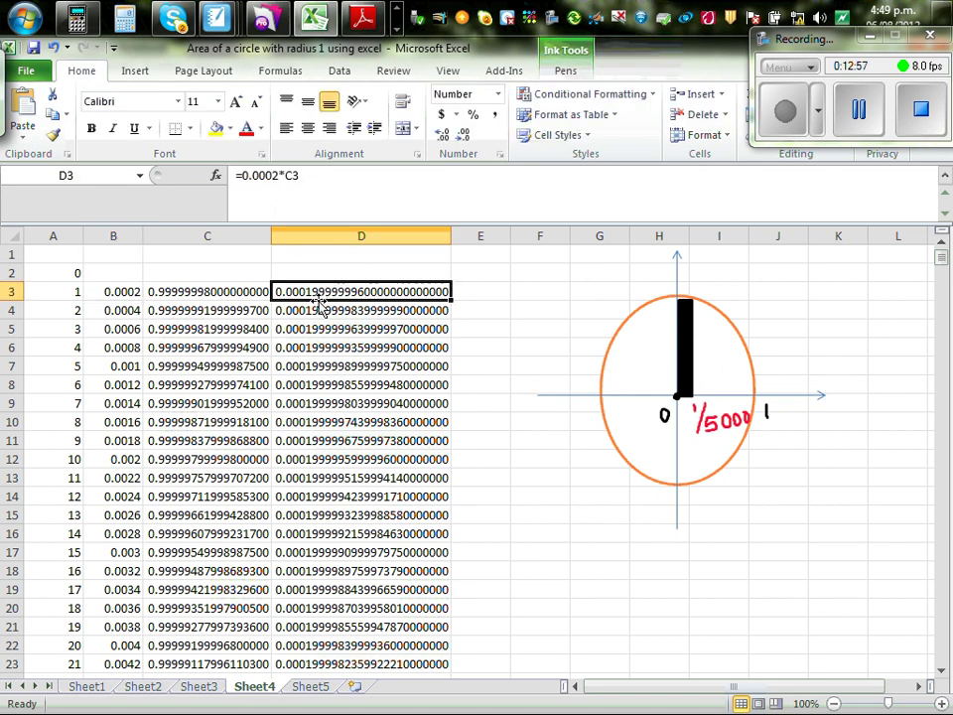
click(211, 293)
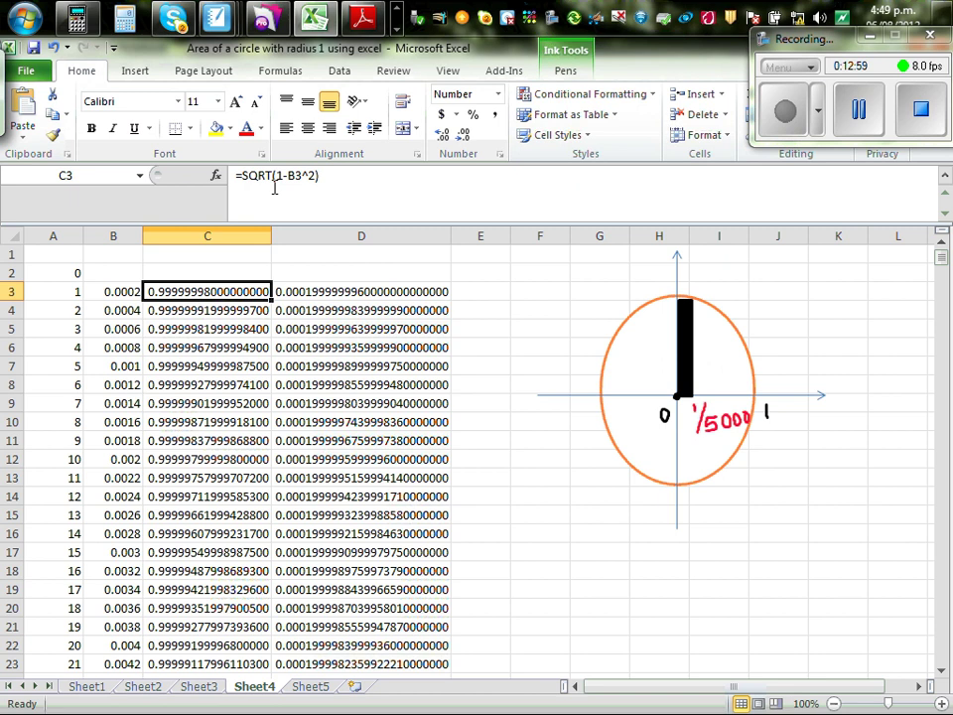
click(327, 176)
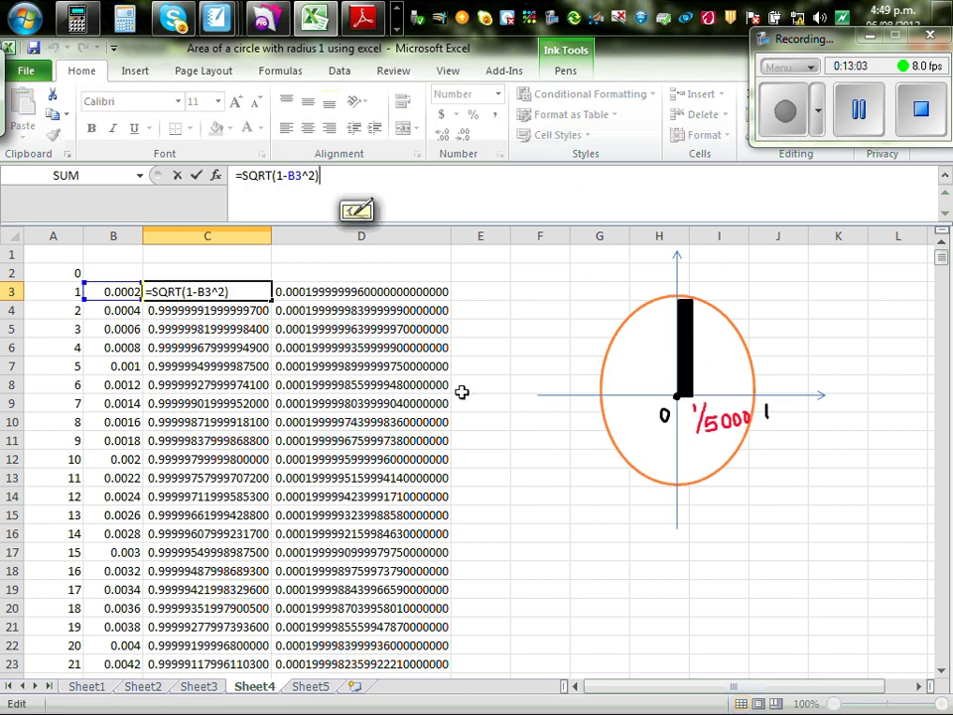
click(408, 295)
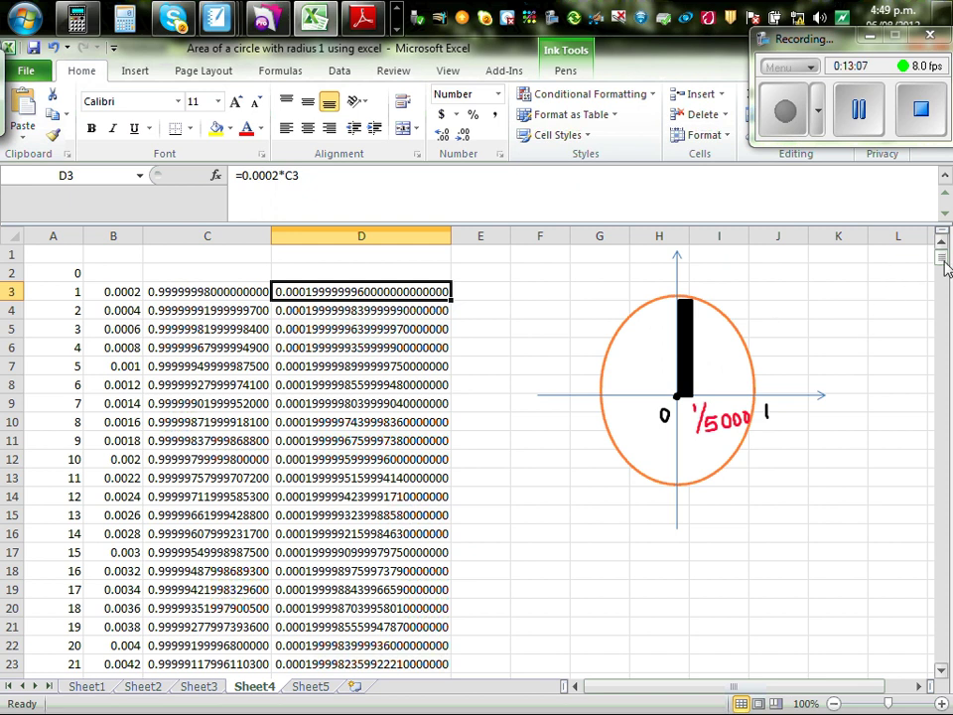
Examine the sum formula in D5004 and the circle area formula in D5006 at the end of the Sheet4 table
drag(941, 256, 908, 671)
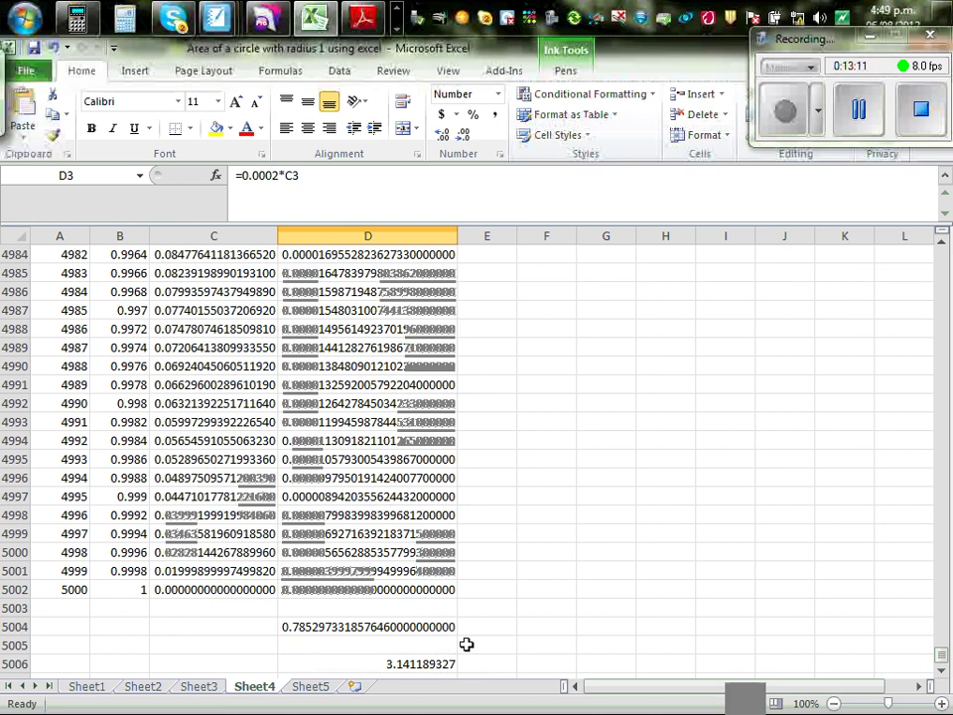
click(942, 668)
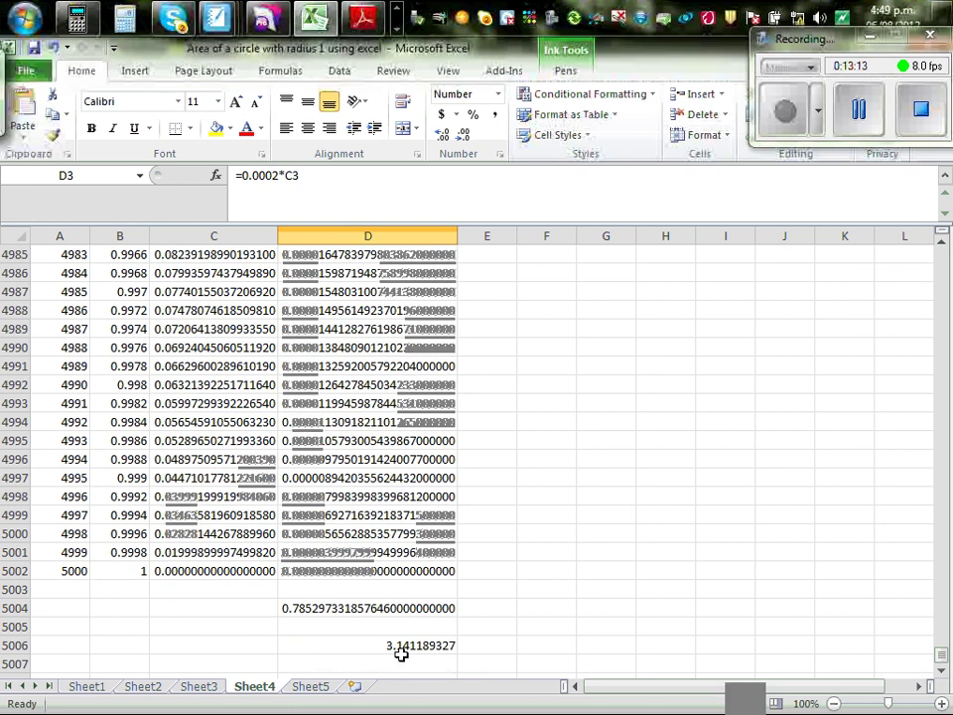
click(398, 606)
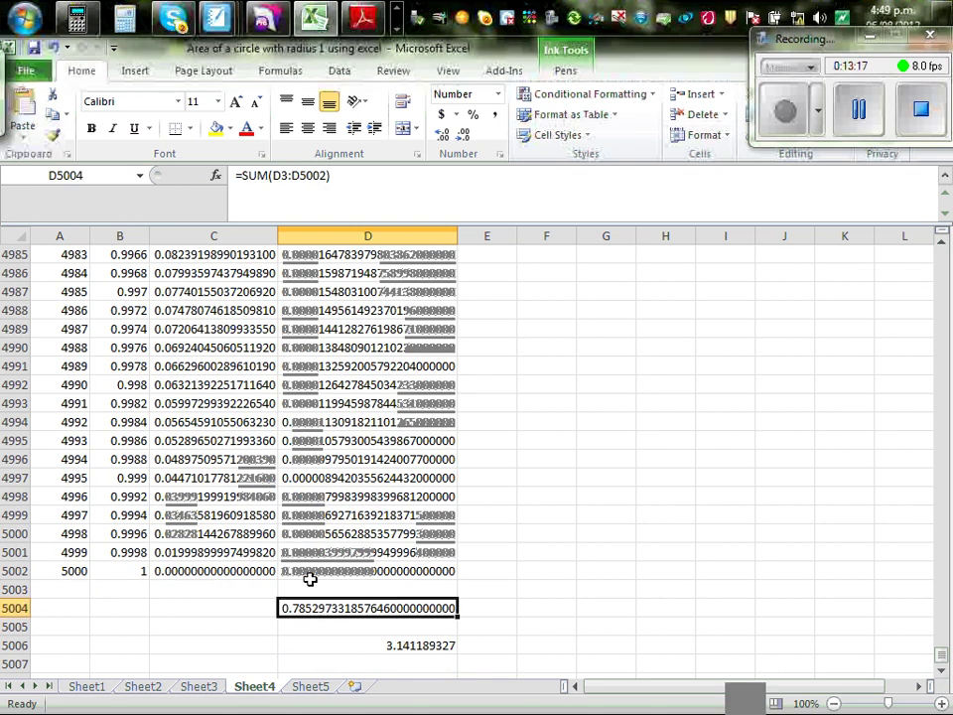
click(428, 644)
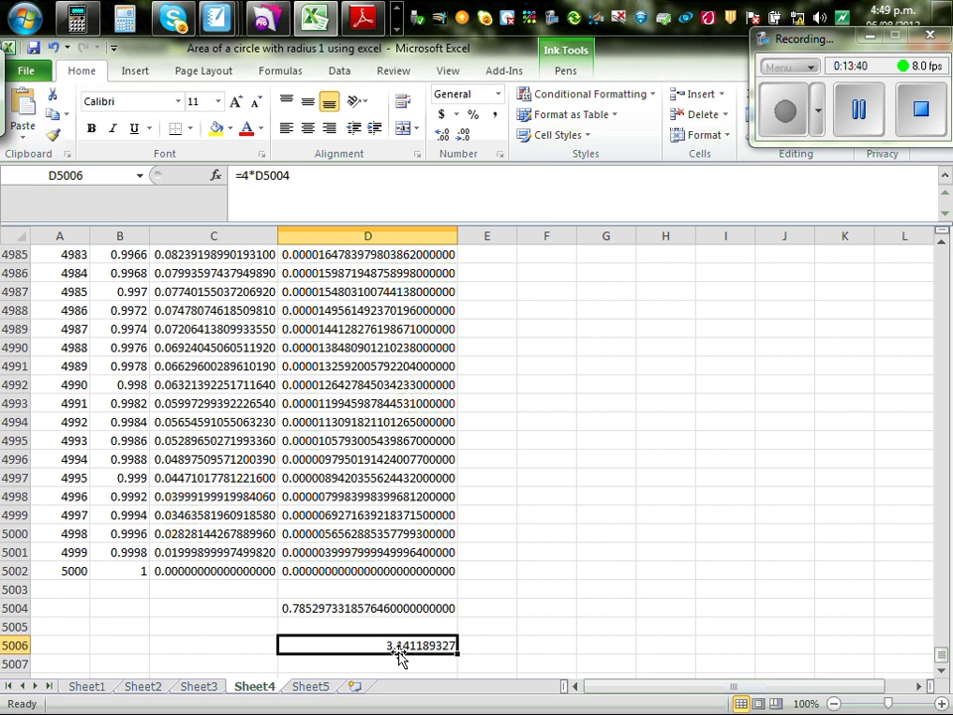
Evaluate π on the cleared screen of the Casio graphing calculator and return to the Excel workbook
click(80, 17)
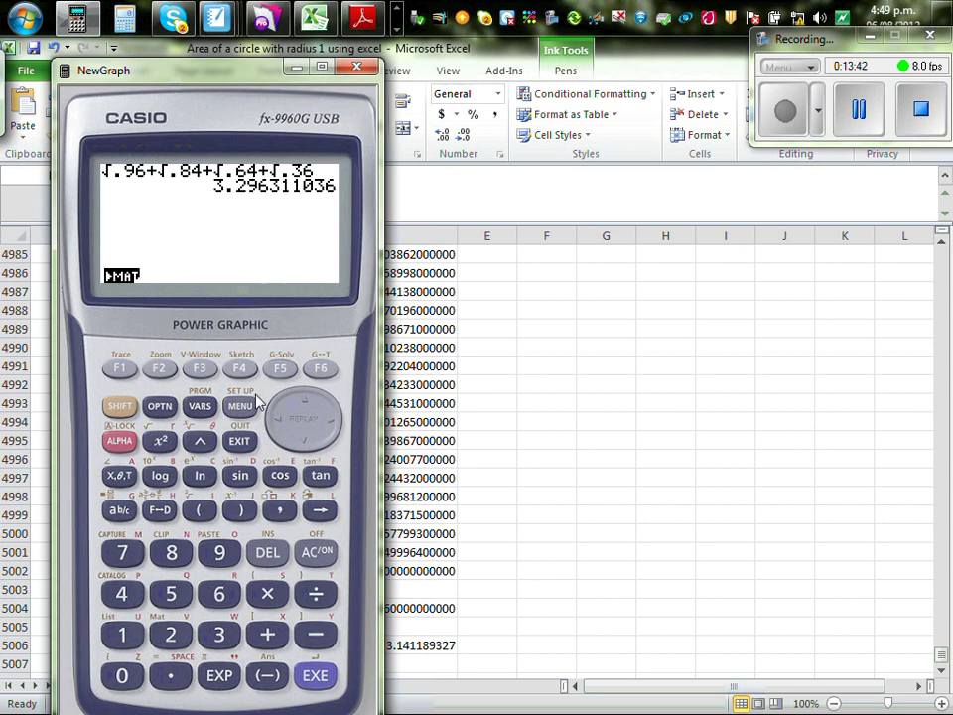
click(318, 554)
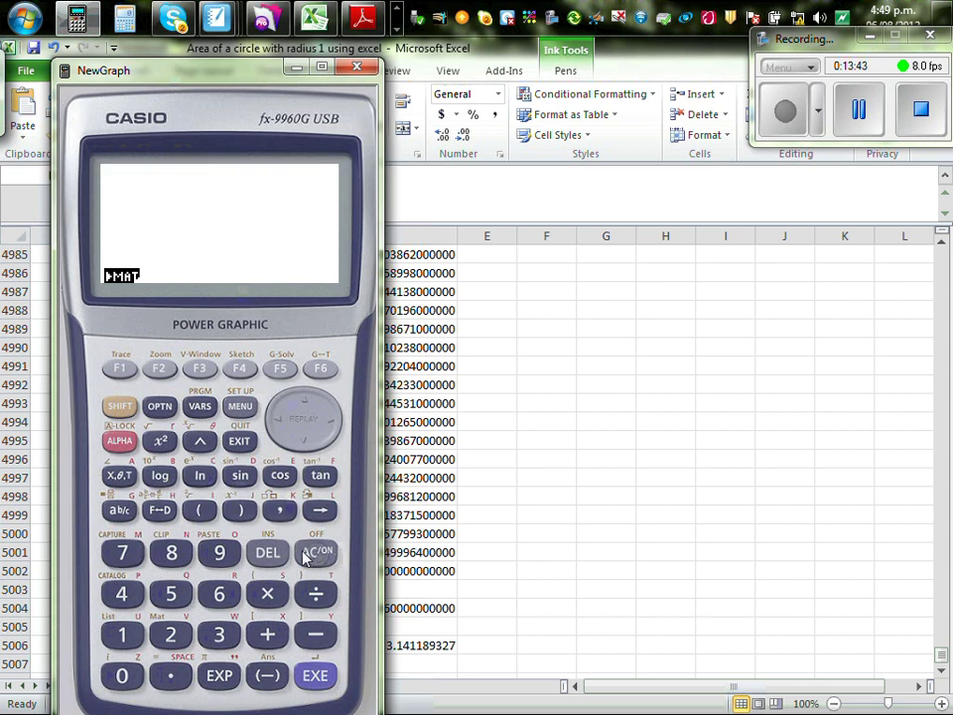
click(119, 407)
click(220, 677)
click(316, 676)
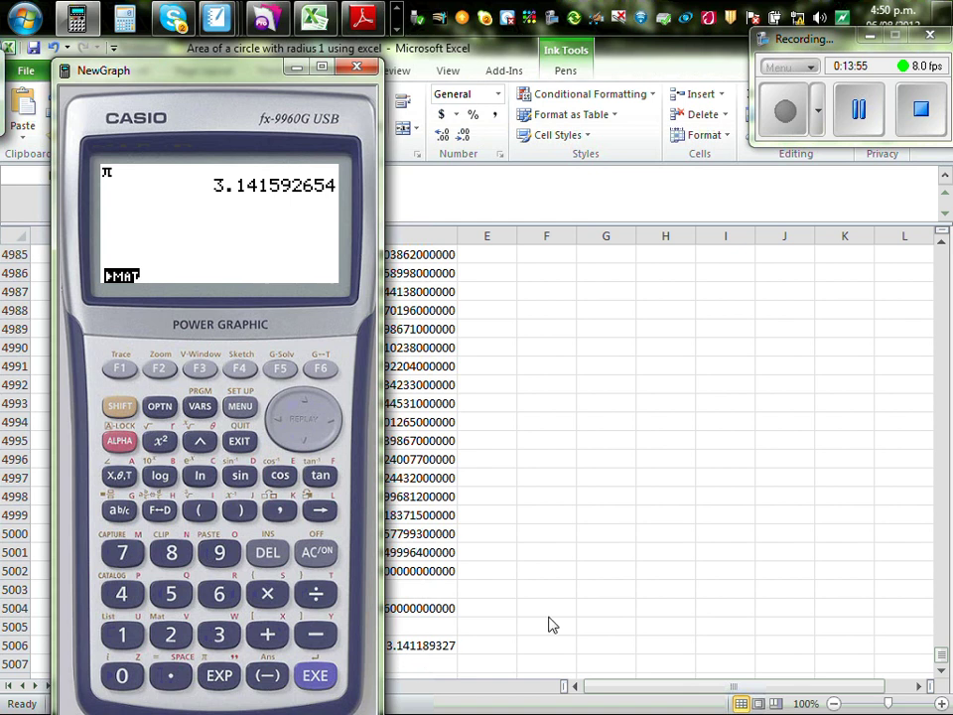
key(alt+Tab)
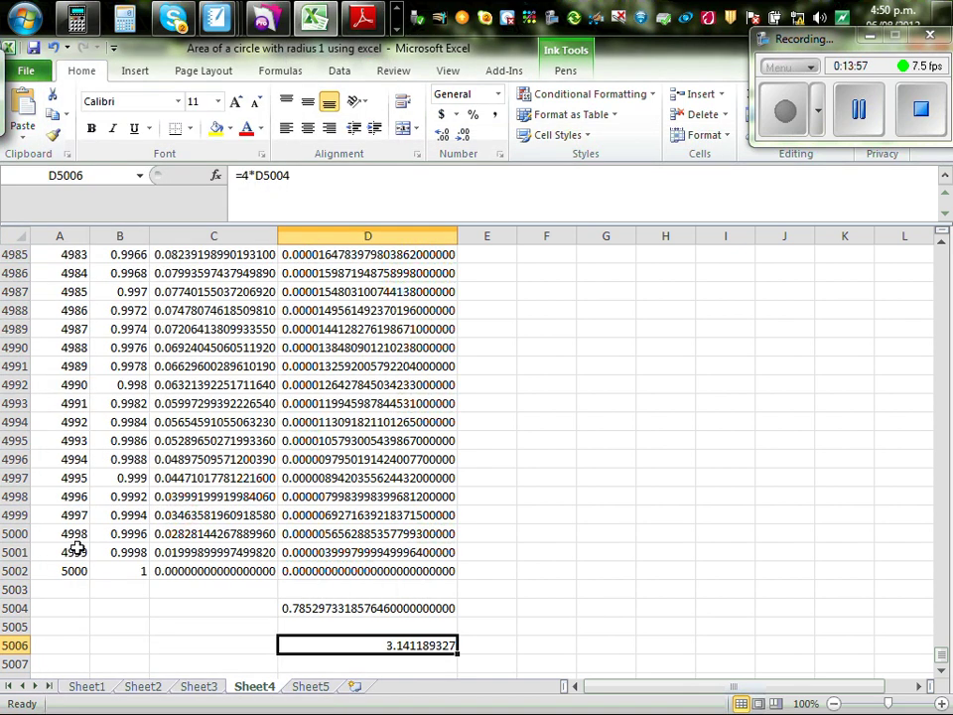